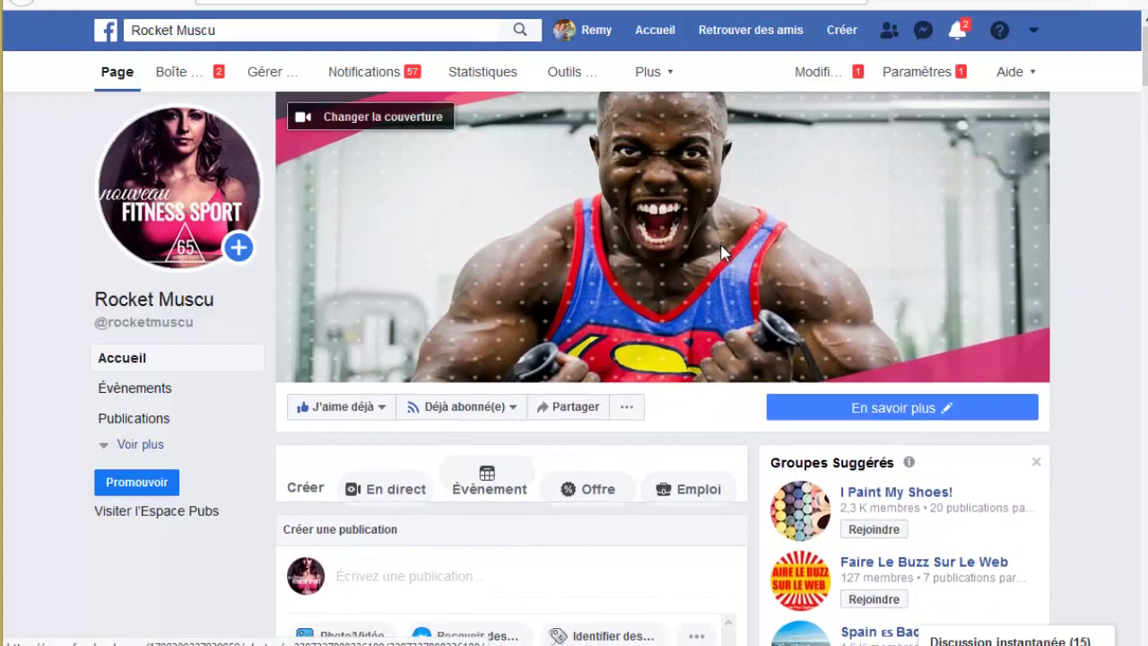
Examine the Rocket Muscu Facebook page, from its cover image through its published posts.
{"action": "scroll", "coordinate": [725, 256], "scroll_direction": "down", "scroll_amount": 4}
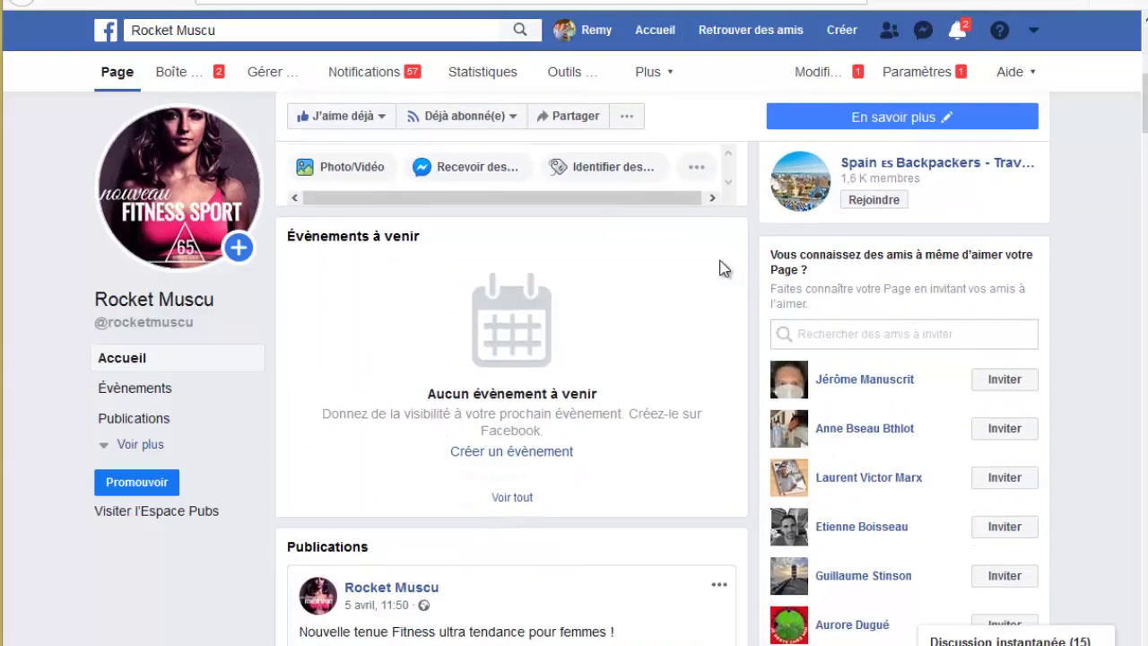
{"action": "scroll", "coordinate": [694, 300], "scroll_direction": "up", "scroll_amount": 2}
{"action": "scroll", "coordinate": [698, 309], "scroll_direction": "up", "scroll_amount": 3}
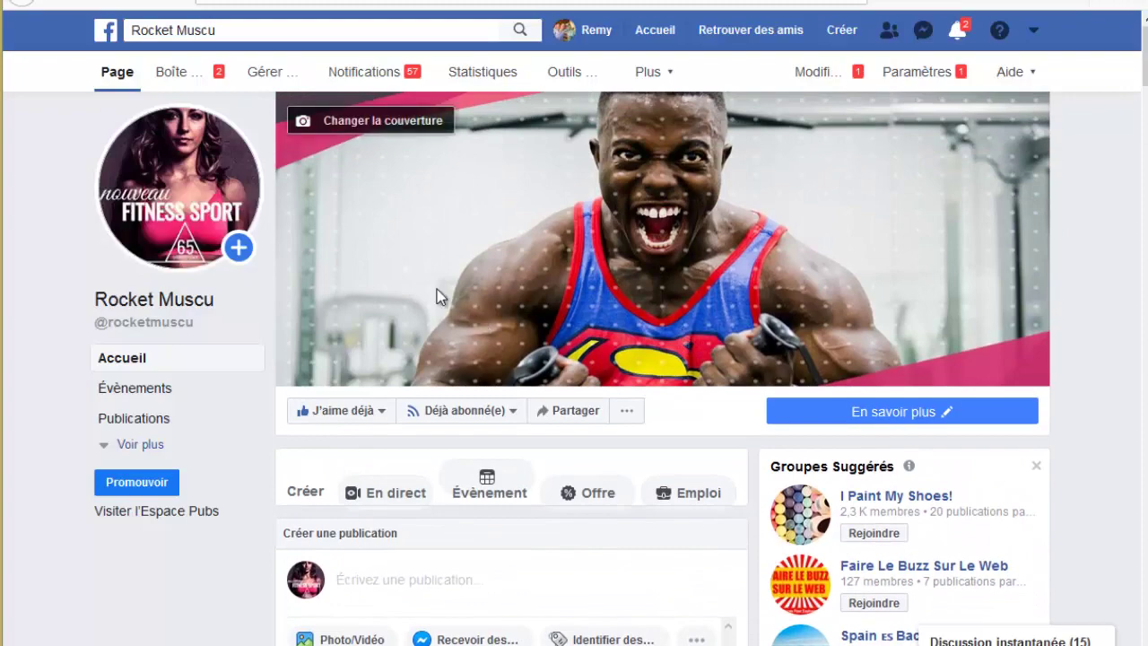
{"action": "scroll", "coordinate": [607, 289], "scroll_direction": "down", "scroll_amount": 10}
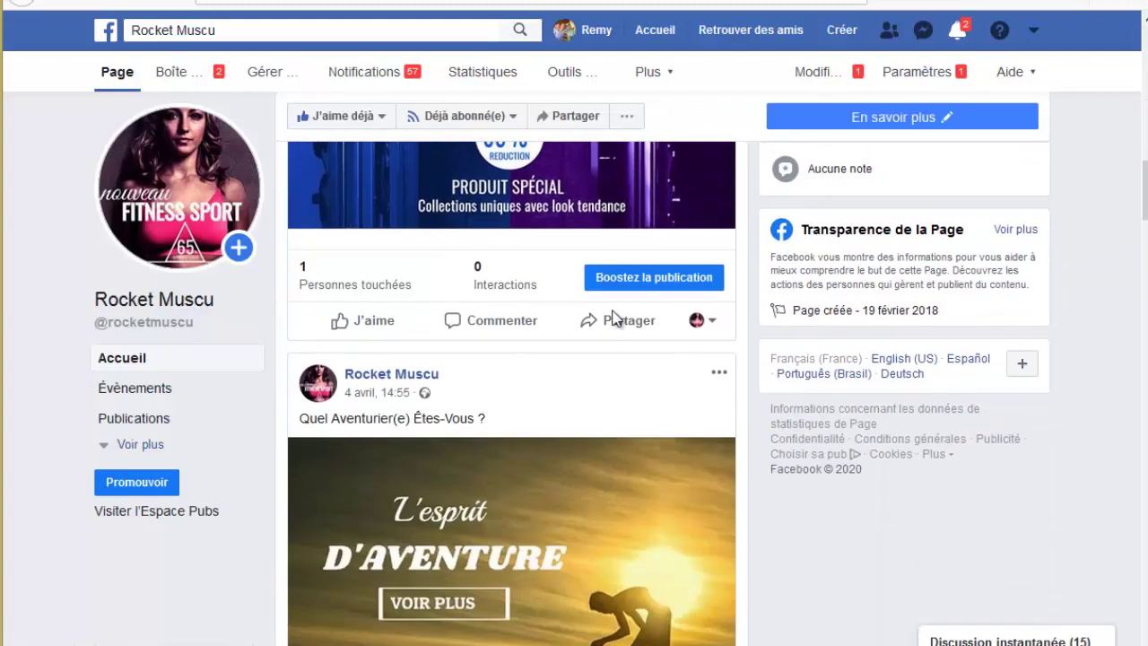
{"action": "scroll", "coordinate": [612, 319], "scroll_direction": "down", "scroll_amount": 10}
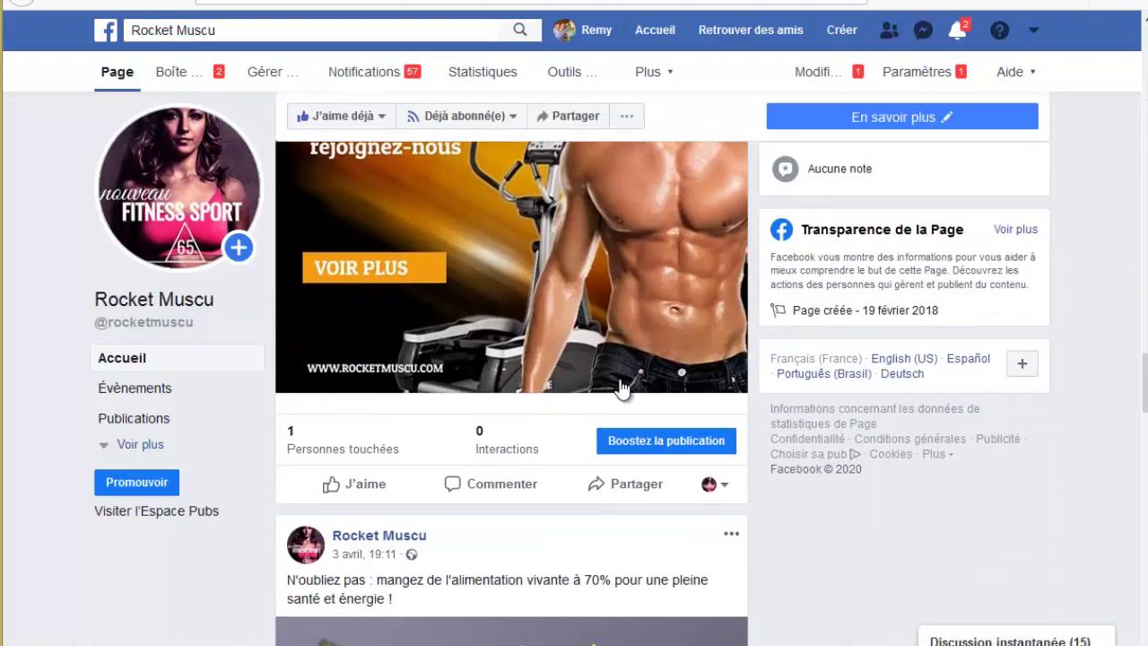
{"action": "scroll", "coordinate": [621, 387], "scroll_direction": "up", "scroll_amount": 10}
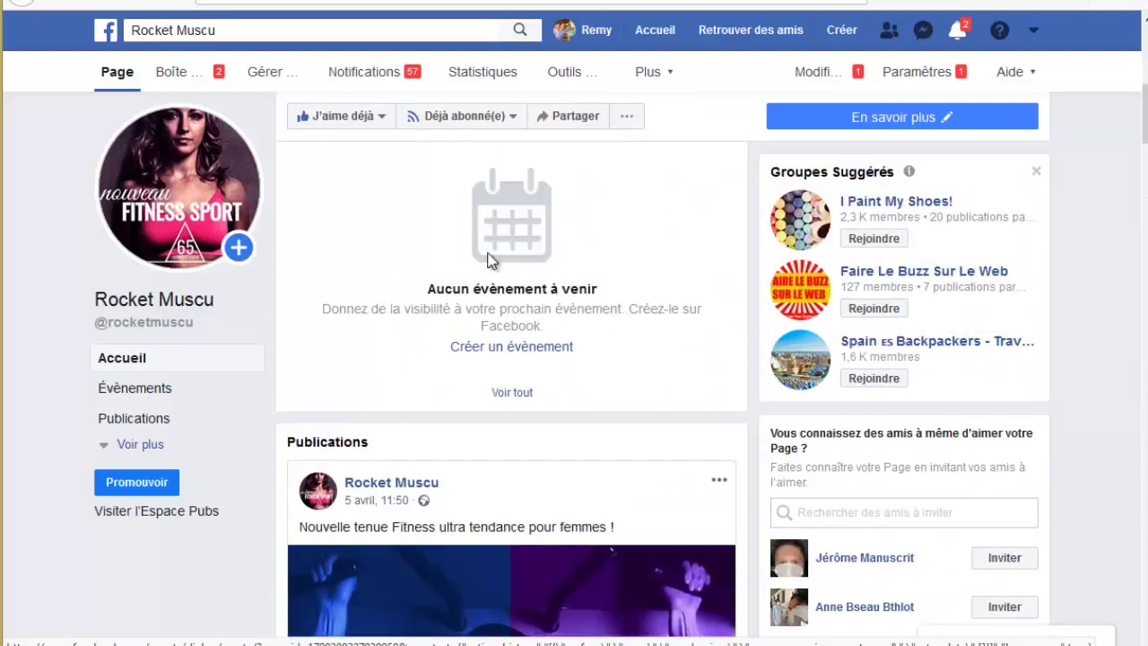
{"action": "scroll", "coordinate": [490, 260], "scroll_direction": "up", "scroll_amount": 5}
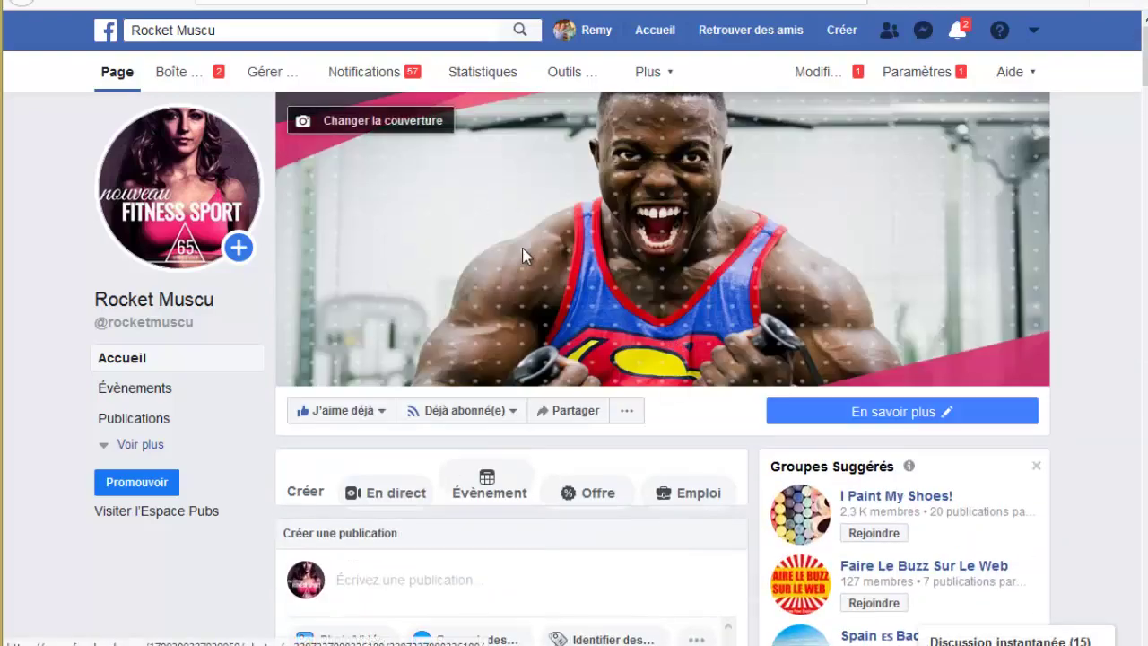
{"action": "scroll", "coordinate": [671, 317], "scroll_direction": "down", "scroll_amount": 3}
{"action": "scroll", "coordinate": [635, 395], "scroll_direction": "up", "scroll_amount": 3}
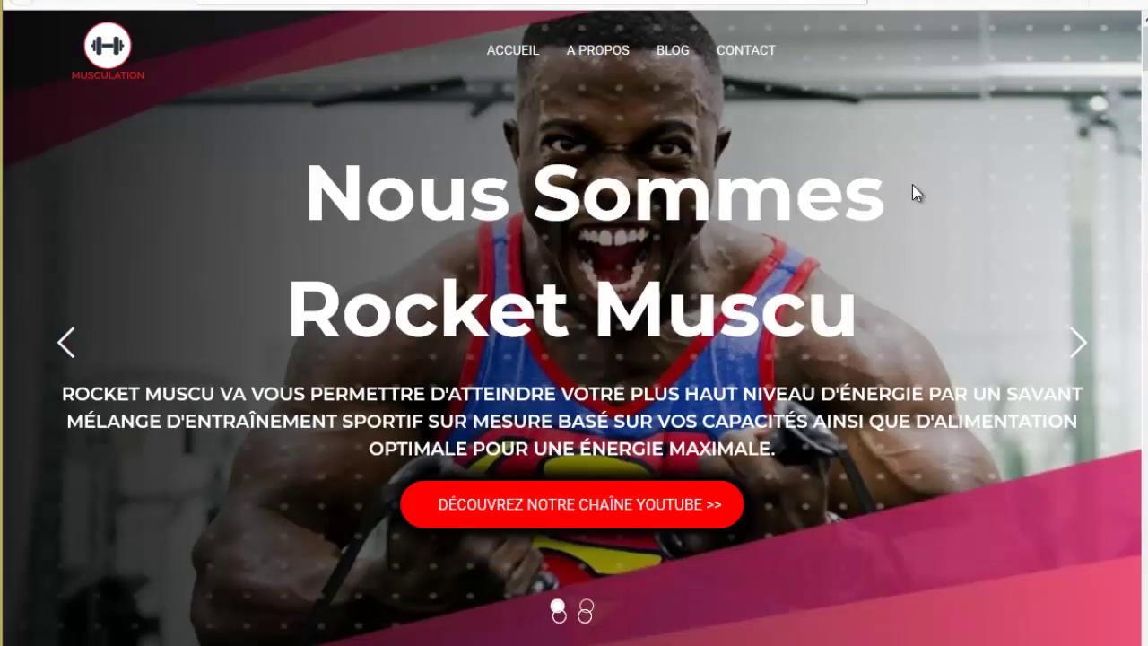
Examine the Rocket Muscu website's opening banner and bring back the "Nous Sommes Rocket Muscu" slide.
{"action": "scroll", "coordinate": [945, 181], "scroll_direction": "down", "scroll_amount": 3}
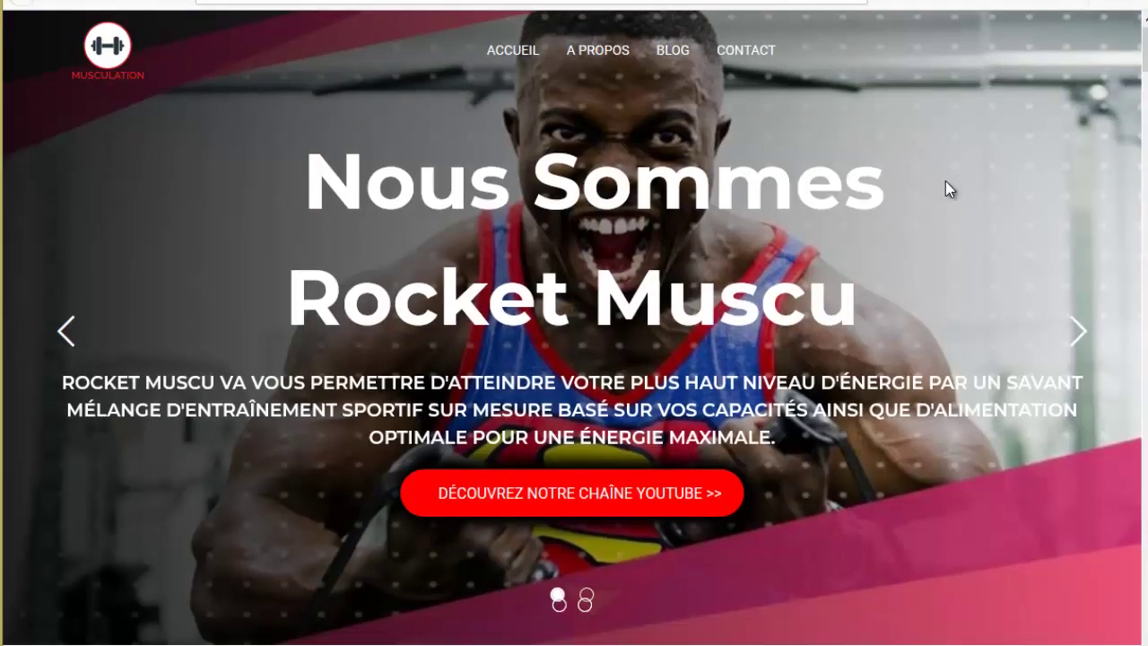
{"action": "scroll", "coordinate": [704, 196], "scroll_direction": "up", "scroll_amount": 3}
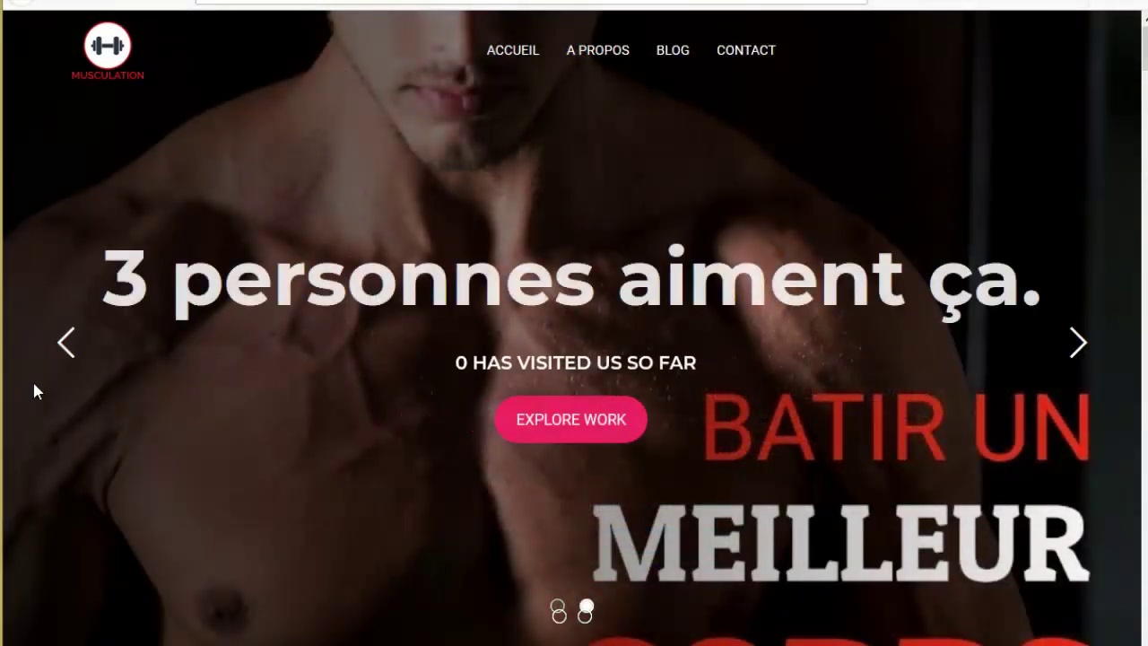
{"action": "left_click", "coordinate": [66, 341]}
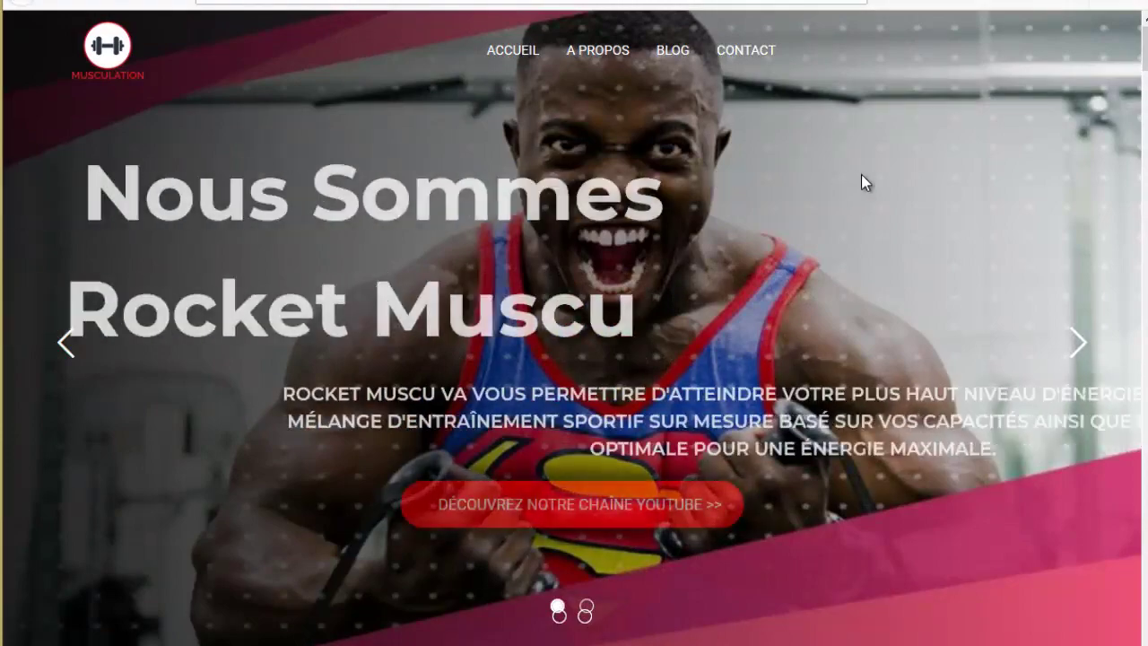
{"action": "scroll", "coordinate": [334, 252], "scroll_direction": "down", "scroll_amount": 2}
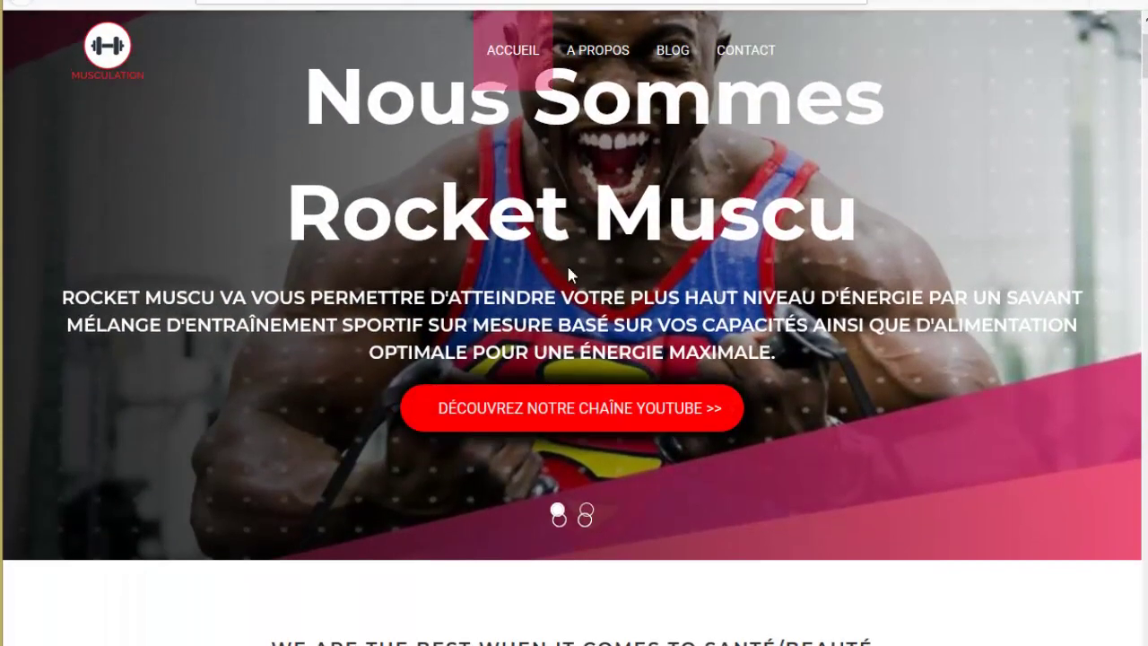
Switch back to the Rocket Muscu Facebook page and review its cover image and latest post against the website.
{"action": "key", "text": "ctrl+Tab"}
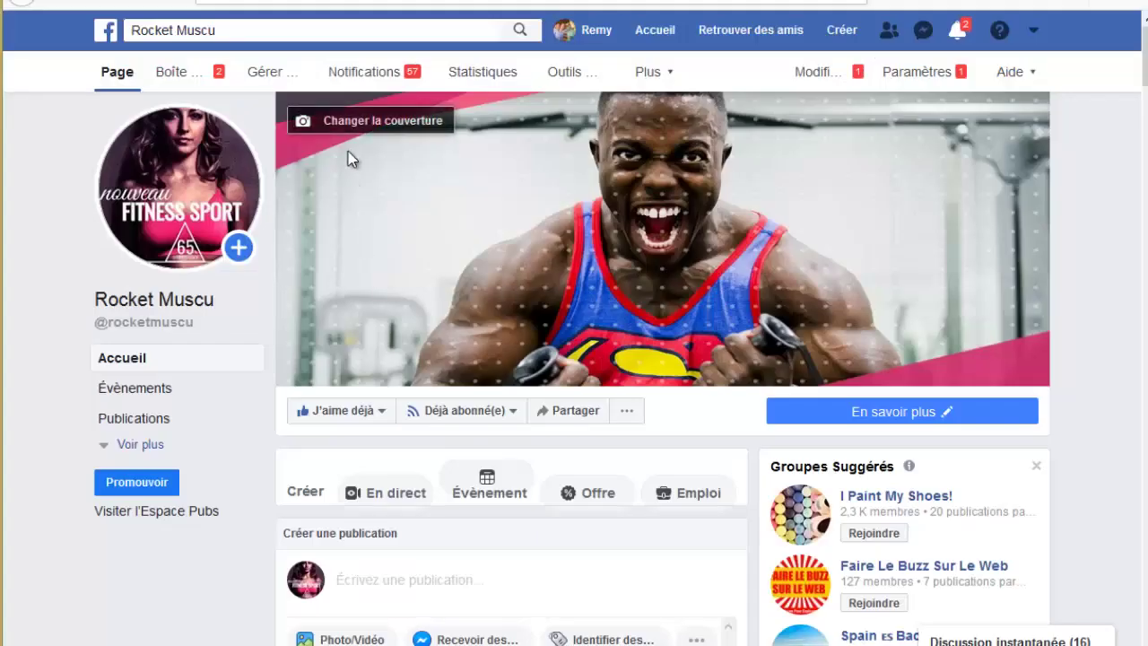
{"action": "scroll", "coordinate": [605, 399], "scroll_direction": "down", "scroll_amount": 8}
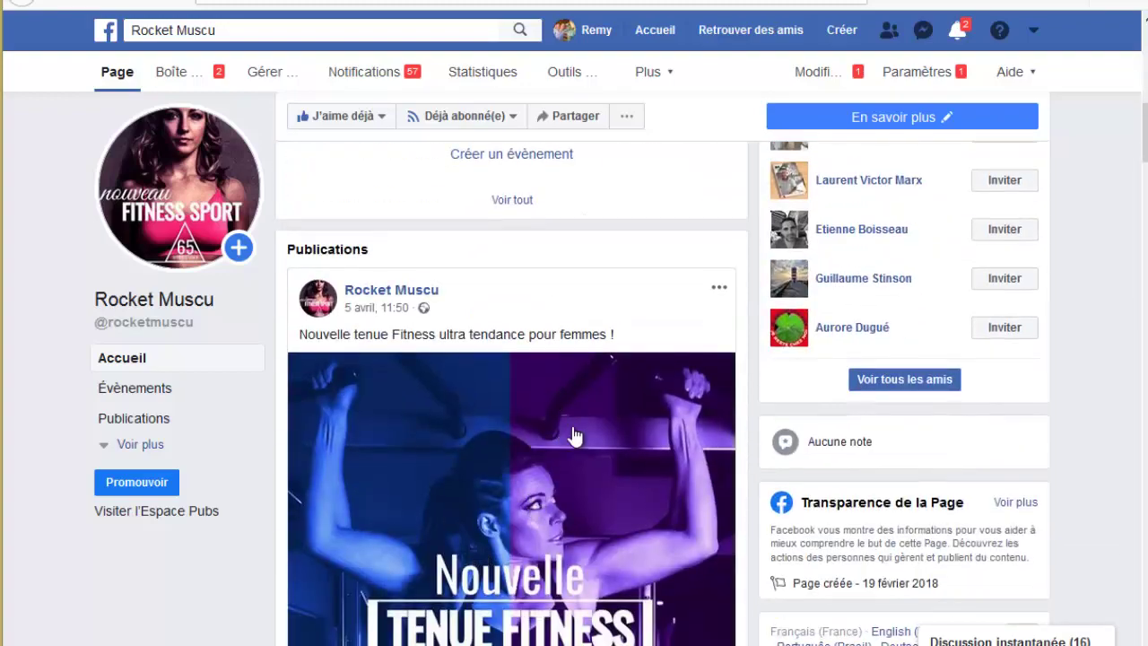
{"action": "scroll", "coordinate": [340, 363], "scroll_direction": "up", "scroll_amount": 10}
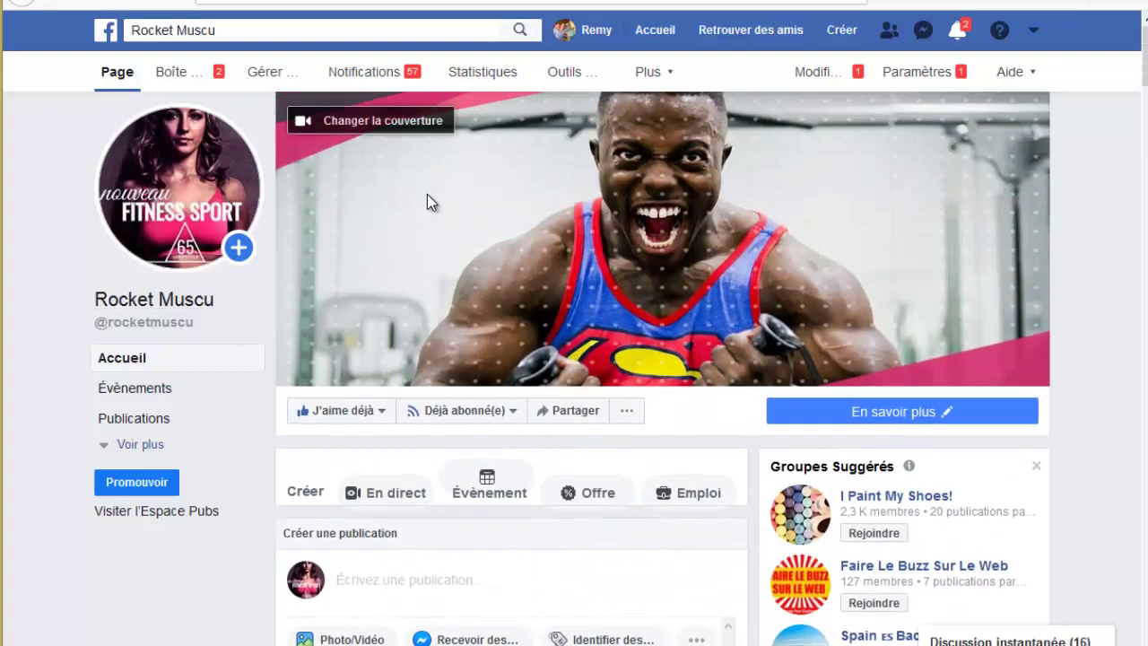
{"action": "scroll", "coordinate": [705, 385], "scroll_direction": "down", "scroll_amount": 5}
{"action": "scroll", "coordinate": [706, 386], "scroll_direction": "down", "scroll_amount": 3}
{"action": "scroll", "coordinate": [706, 386], "scroll_direction": "up", "scroll_amount": 4}
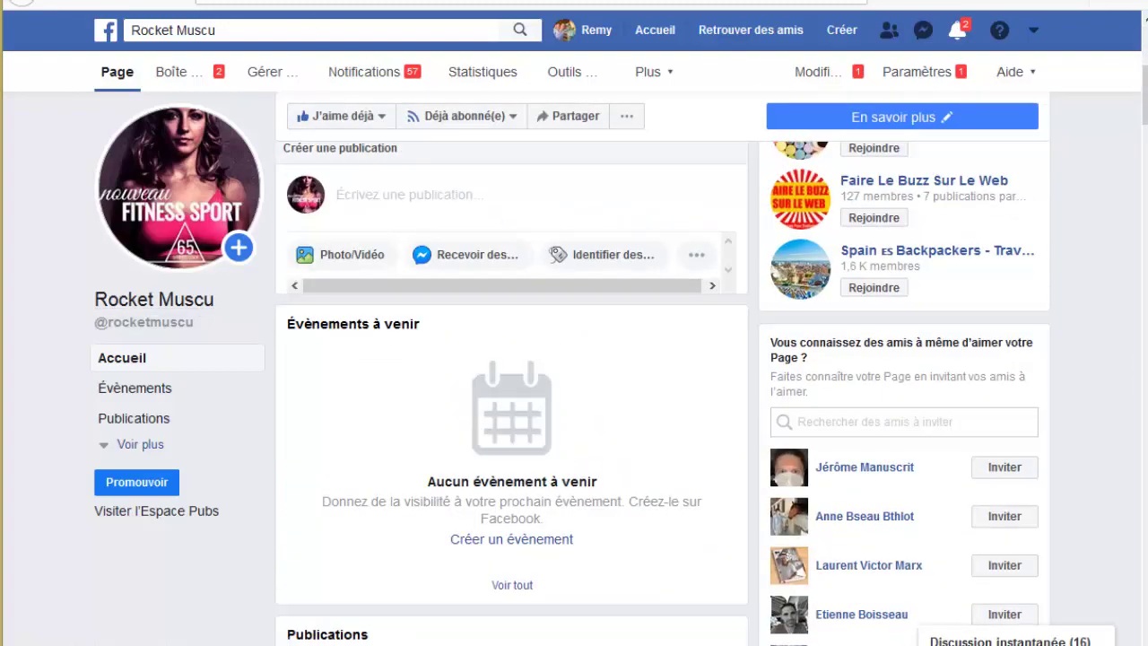
Switch to the Rocket Muscu website and review its embedded workout video and the "Nos Produits Phare" section.
{"action": "key", "text": "ctrl+Tab"}
{"action": "scroll", "coordinate": [814, 205], "scroll_direction": "down", "scroll_amount": 10}
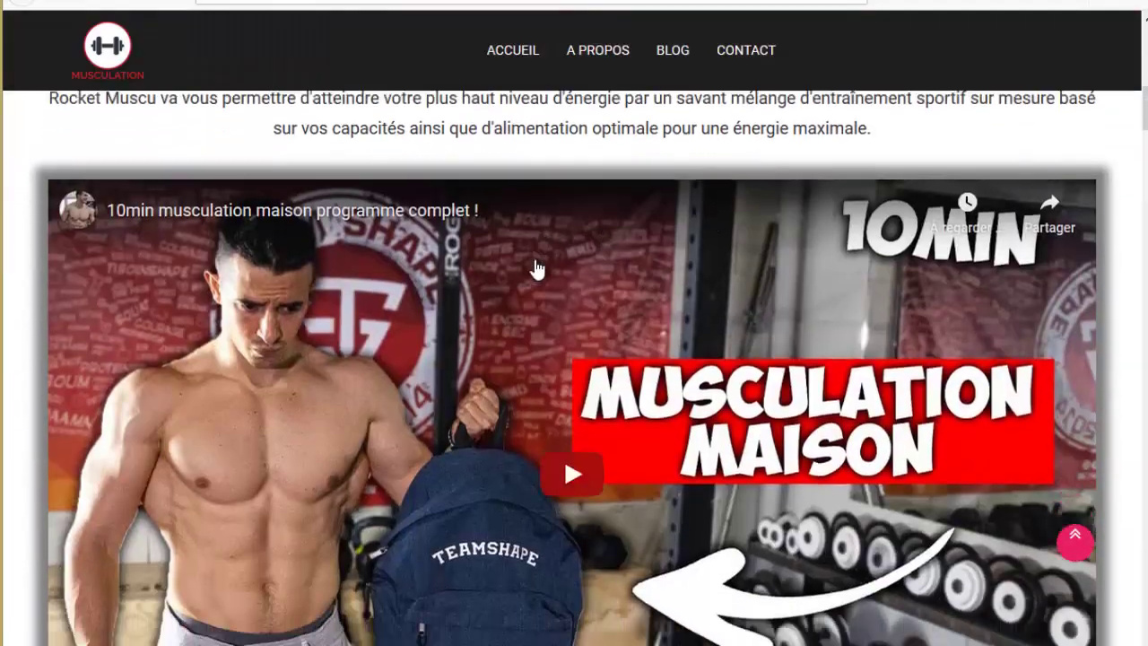
{"action": "scroll", "coordinate": [329, 294], "scroll_direction": "up", "scroll_amount": 5}
{"action": "scroll", "coordinate": [243, 302], "scroll_direction": "down", "scroll_amount": 4}
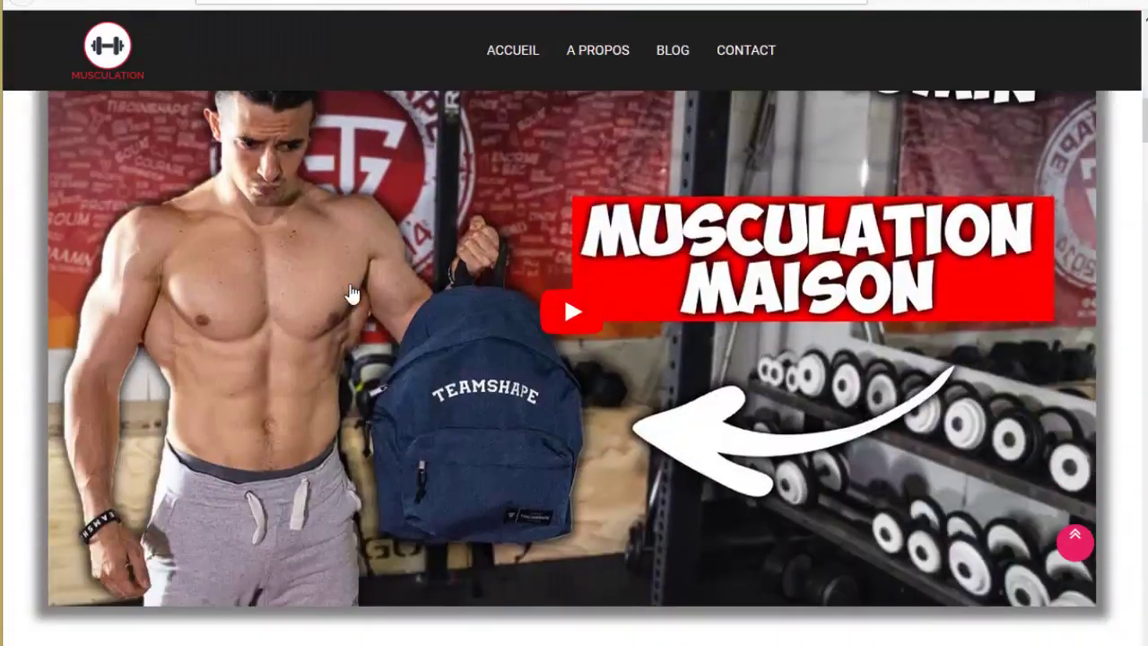
{"action": "scroll", "coordinate": [731, 358], "scroll_direction": "down", "scroll_amount": 8}
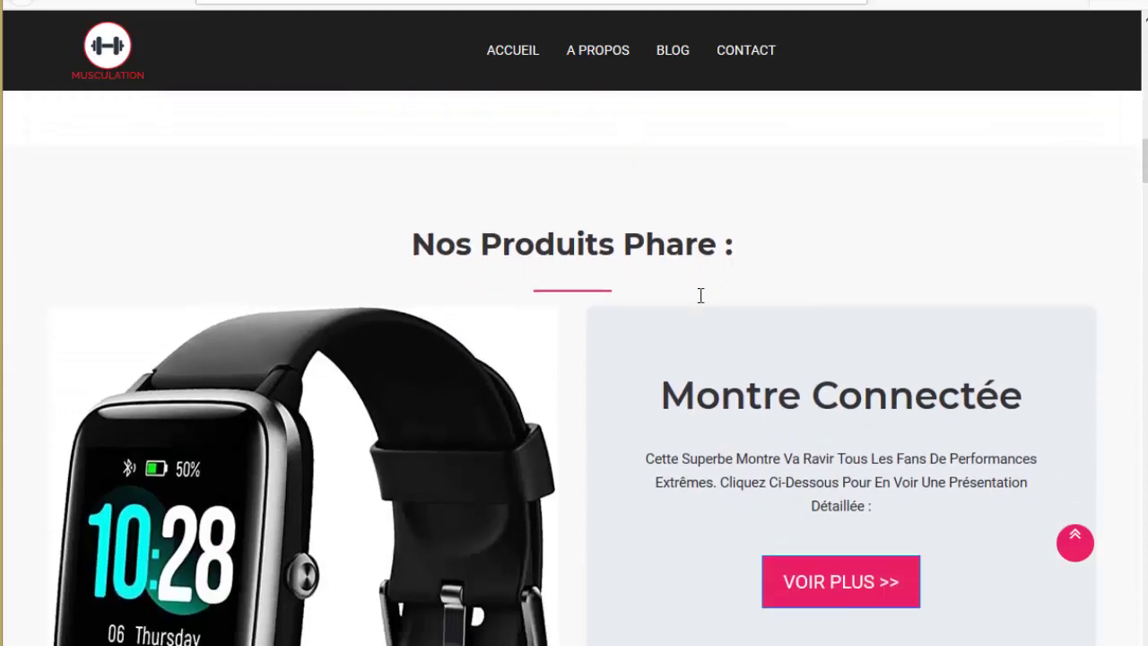
{"action": "scroll", "coordinate": [272, 334], "scroll_direction": "up", "scroll_amount": 3}
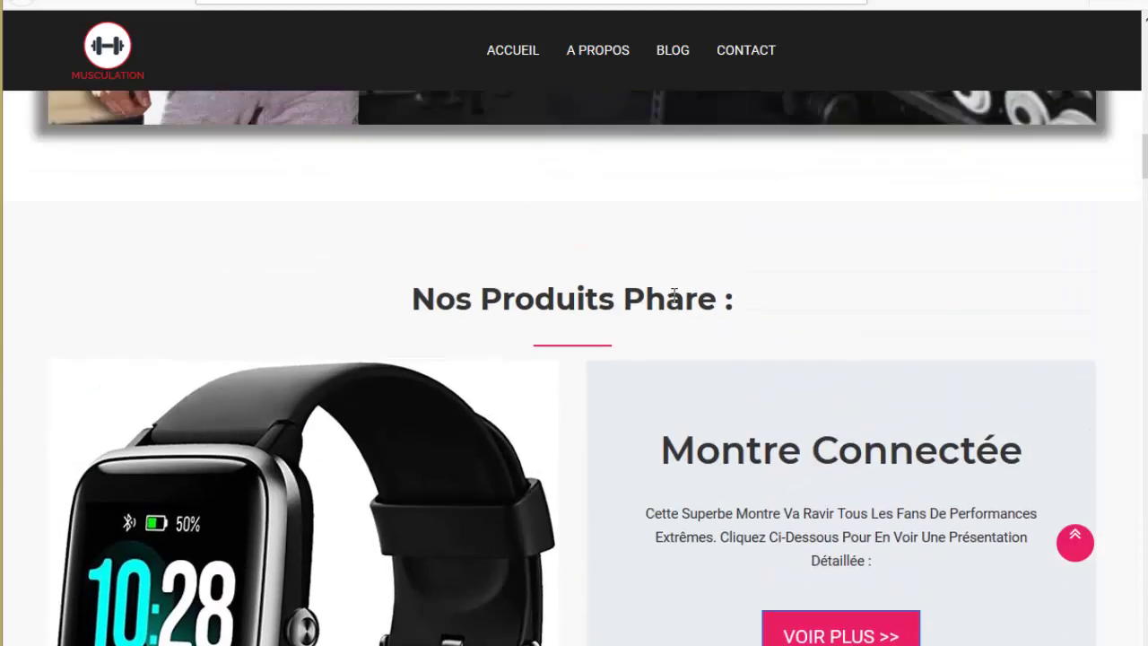
{"action": "scroll", "coordinate": [677, 409], "scroll_direction": "down", "scroll_amount": 3}
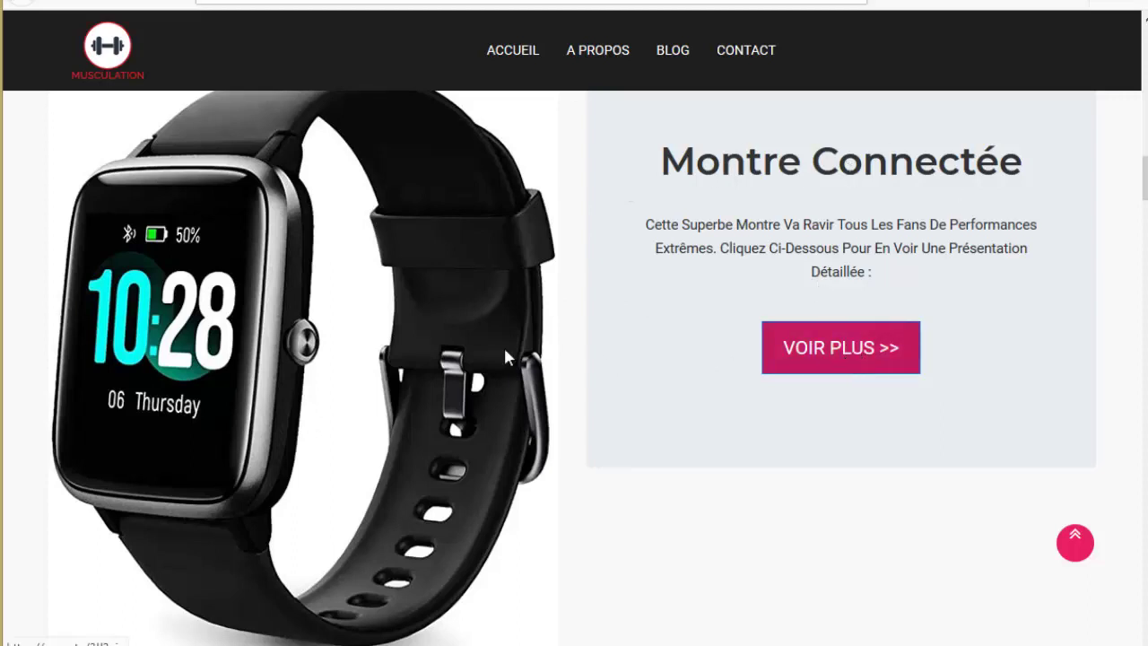
Open the Montre Connectée product's detailed offer on Amazon, look it over, and return to the website.
{"action": "left_click", "coordinate": [840, 347]}
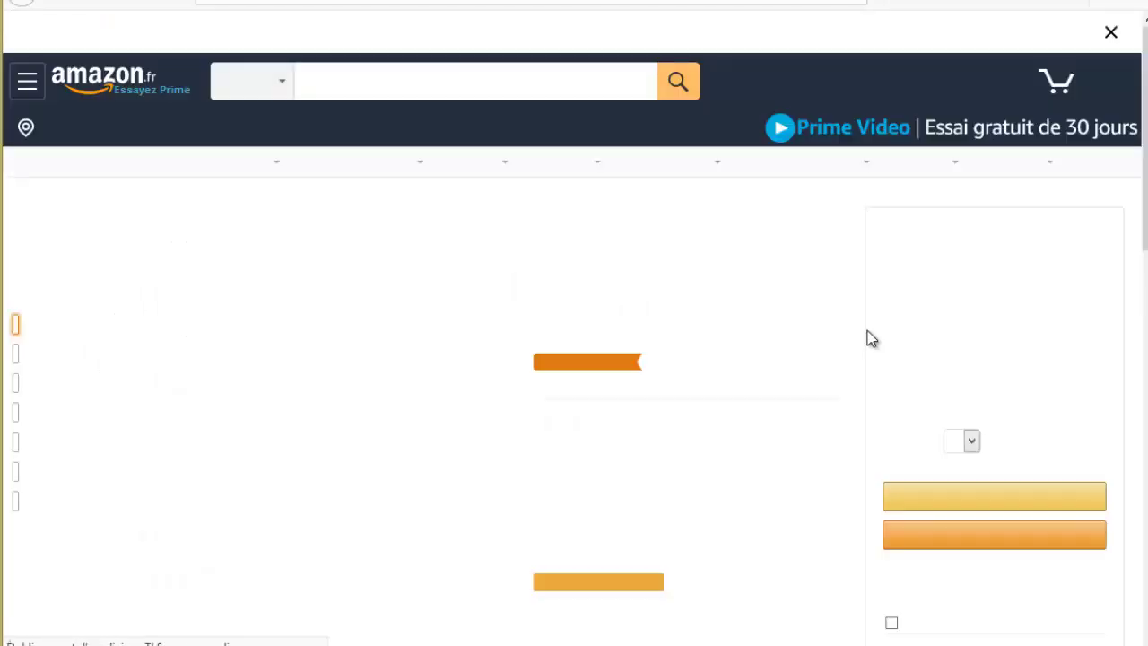
{"action": "scroll", "coordinate": [365, 218], "scroll_direction": "down", "scroll_amount": 4}
{"action": "scroll", "coordinate": [364, 218], "scroll_direction": "up", "scroll_amount": 3}
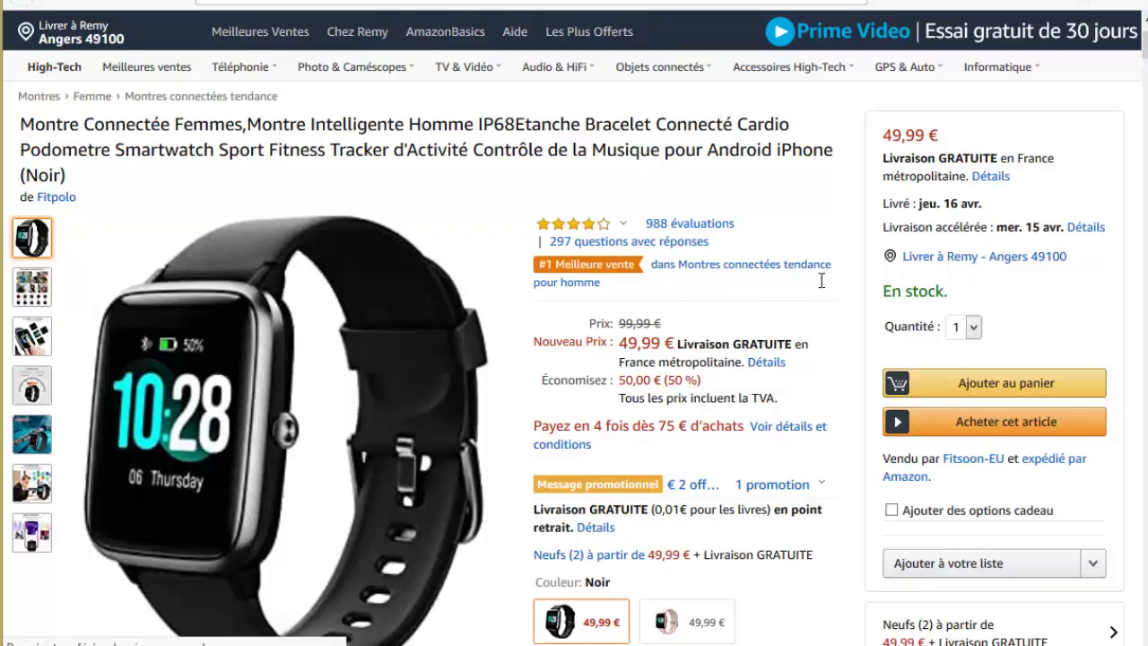
{"action": "key", "text": "alt+Left"}
View the "Nouvelle Tenue Fitness" picture enlarged from the website gallery, close it, and compare it with the matching Facebook post.
{"action": "scroll", "coordinate": [484, 266], "scroll_direction": "down", "scroll_amount": 5}
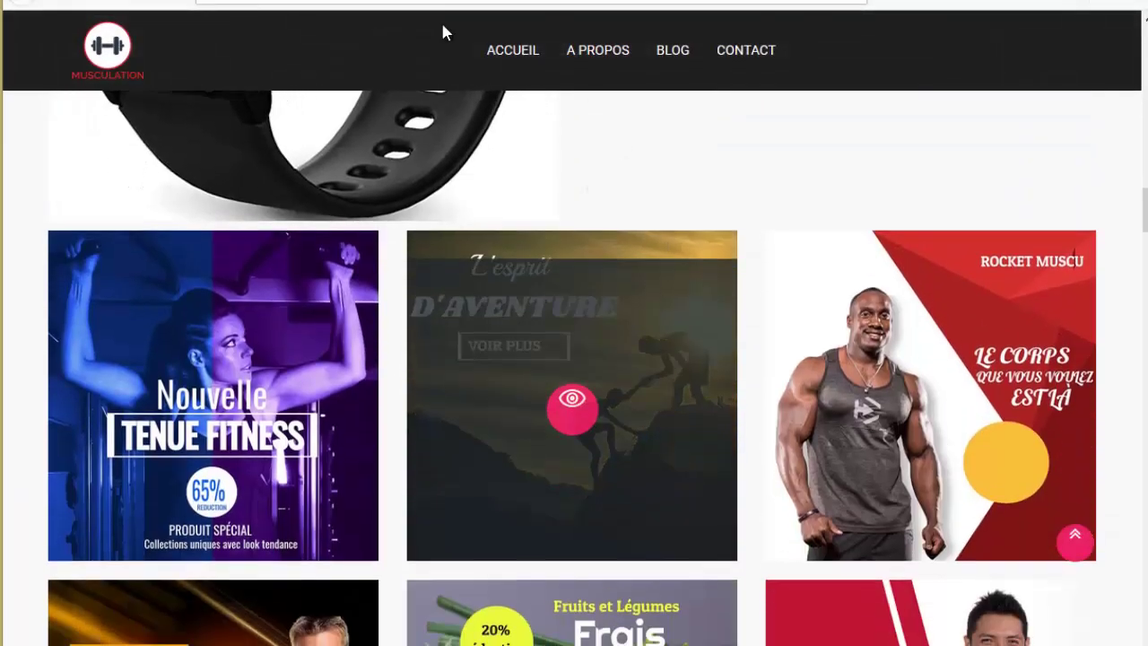
{"action": "scroll", "coordinate": [641, 338], "scroll_direction": "down", "scroll_amount": 5}
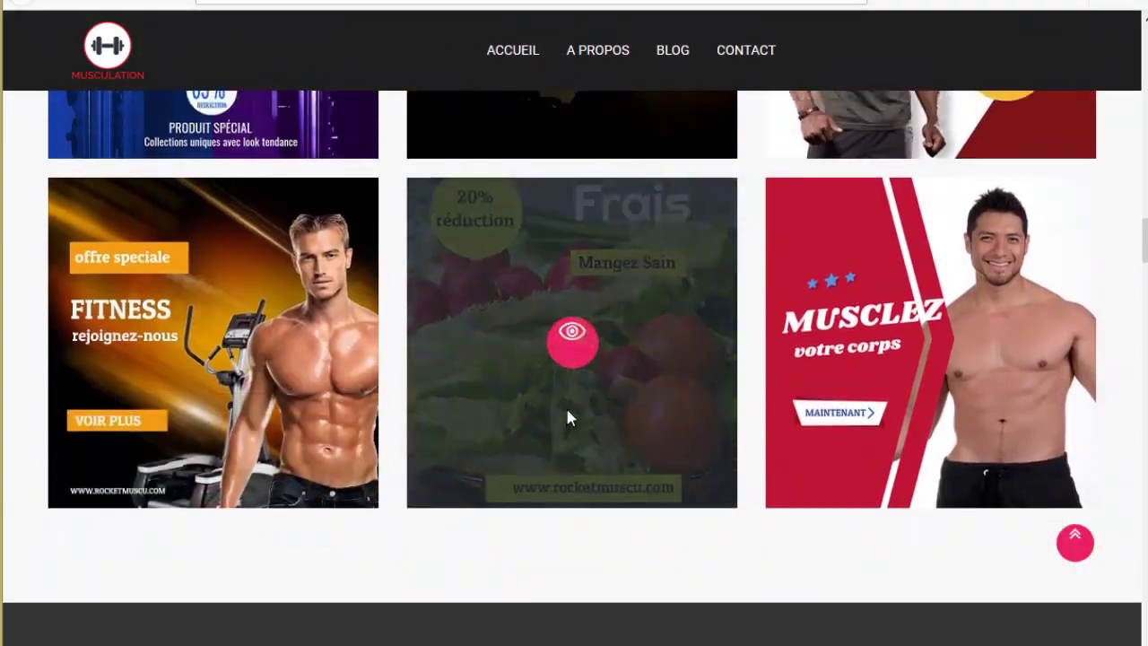
{"action": "scroll", "coordinate": [567, 417], "scroll_direction": "up", "scroll_amount": 3}
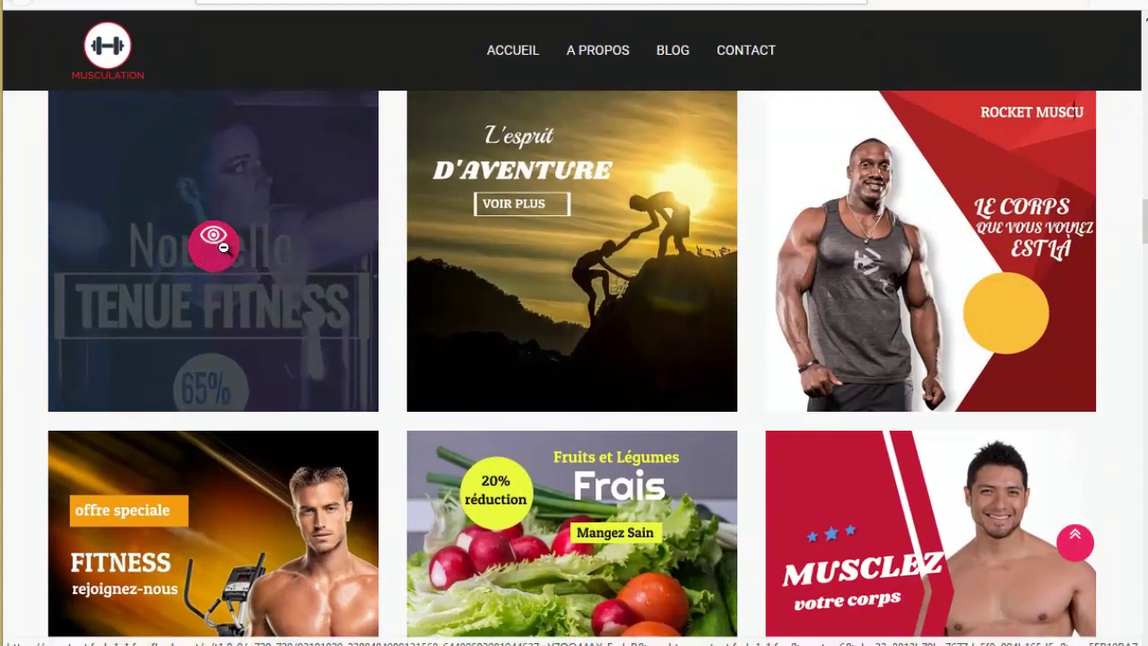
{"action": "left_click", "coordinate": [214, 244]}
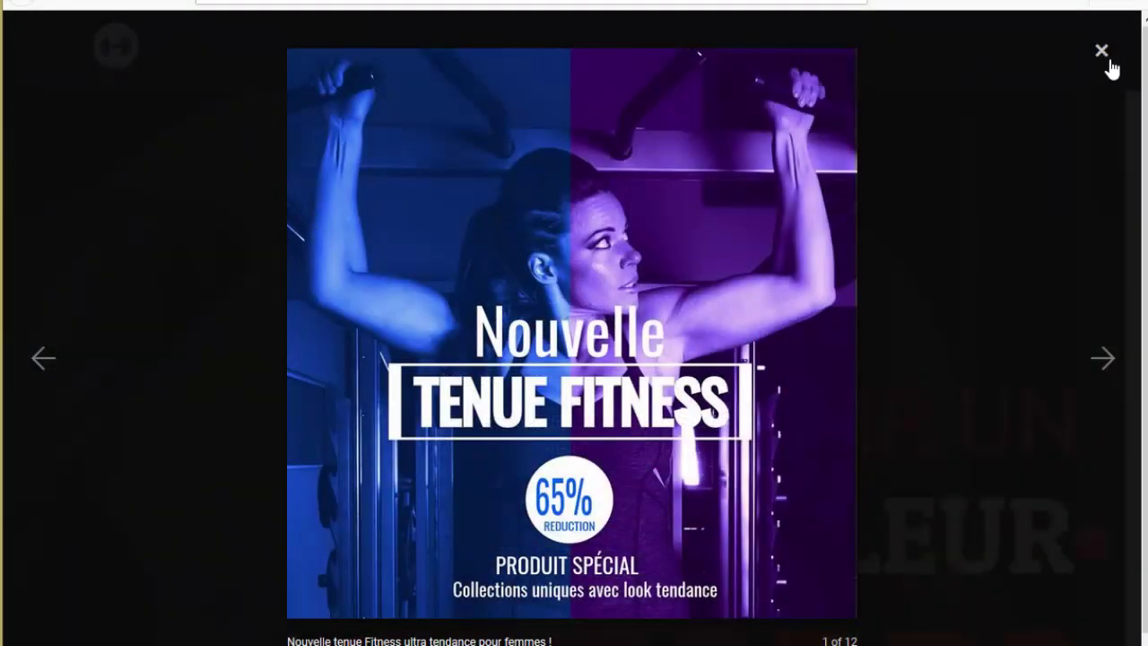
{"action": "left_click", "coordinate": [1101, 50]}
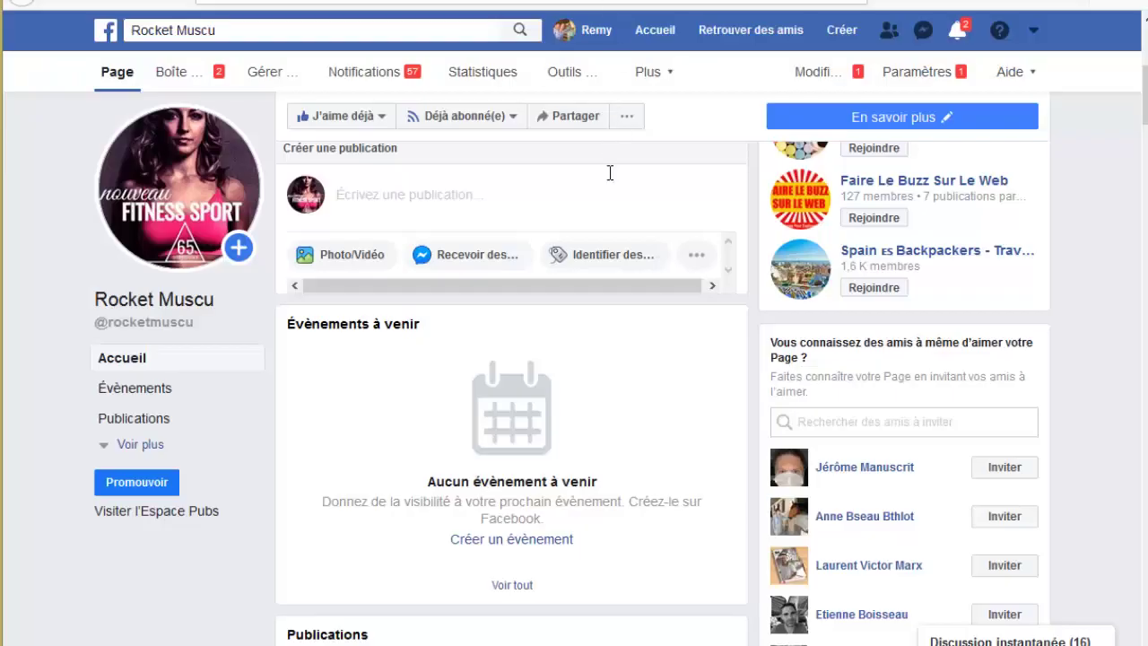
{"action": "scroll", "coordinate": [619, 269], "scroll_direction": "down", "scroll_amount": 5}
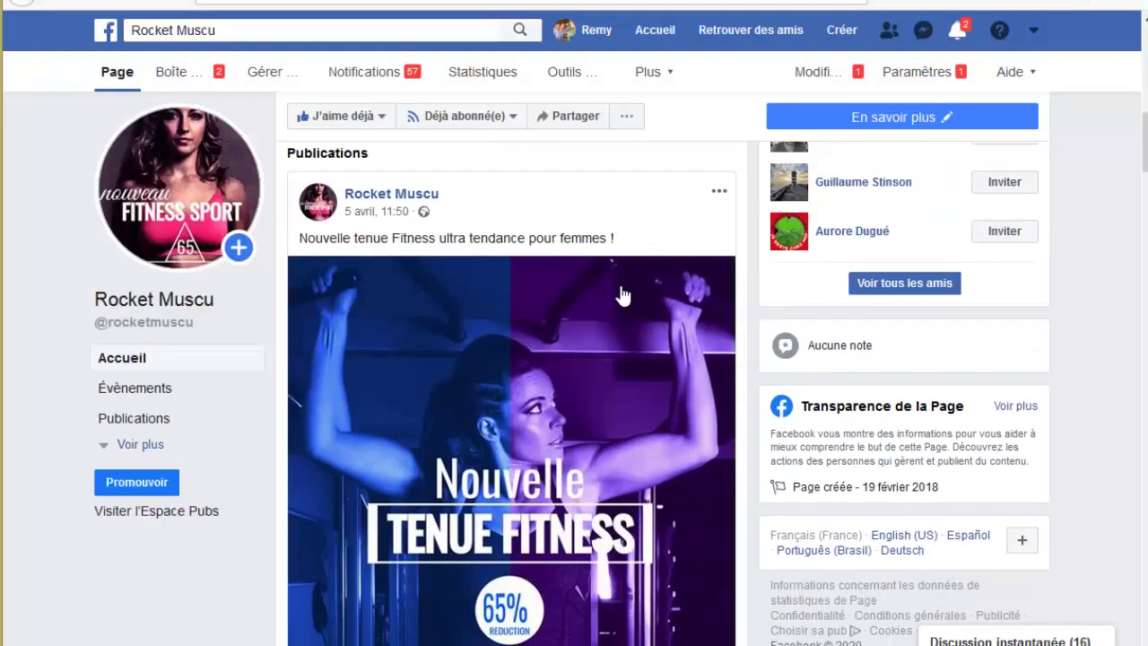
{"action": "scroll", "coordinate": [623, 296], "scroll_direction": "down", "scroll_amount": 3}
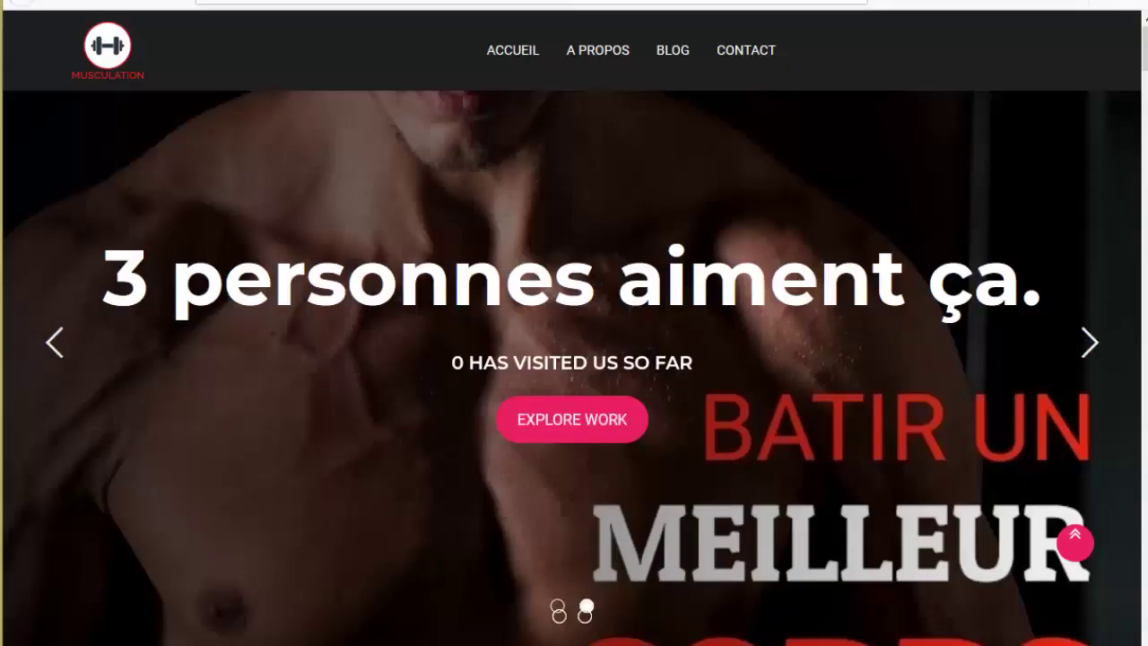
Review the website from the featured products through the achievements, testimonials and image sections down to the pricing plans.
{"action": "scroll", "coordinate": [584, 374], "scroll_direction": "down", "scroll_amount": 20}
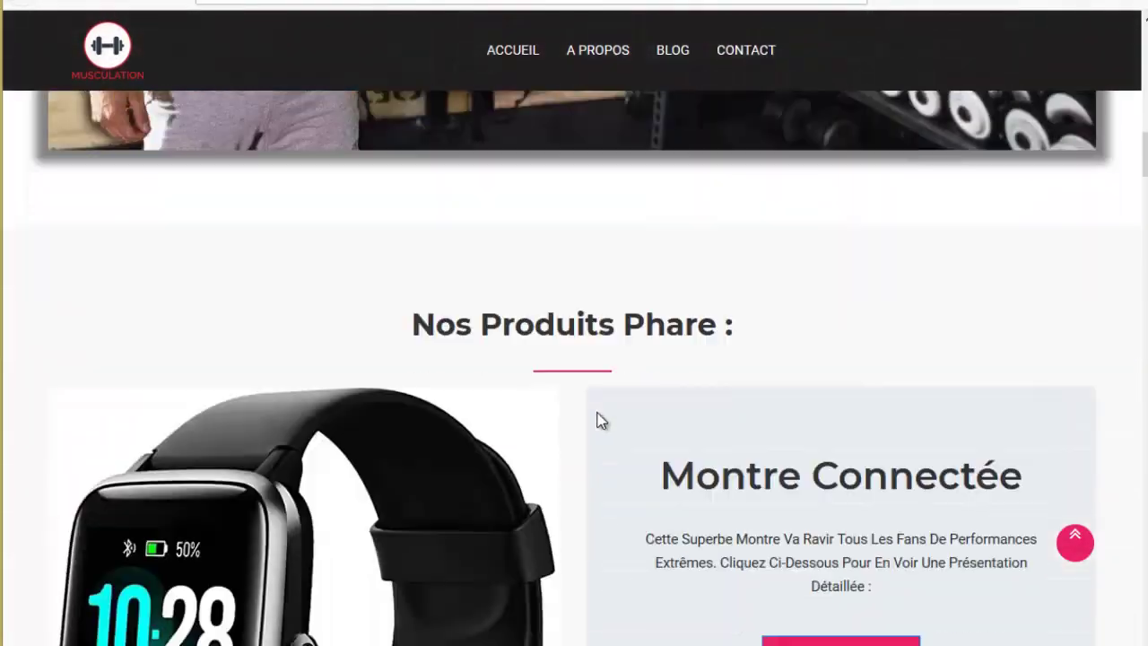
{"action": "scroll", "coordinate": [597, 384], "scroll_direction": "down", "scroll_amount": 15}
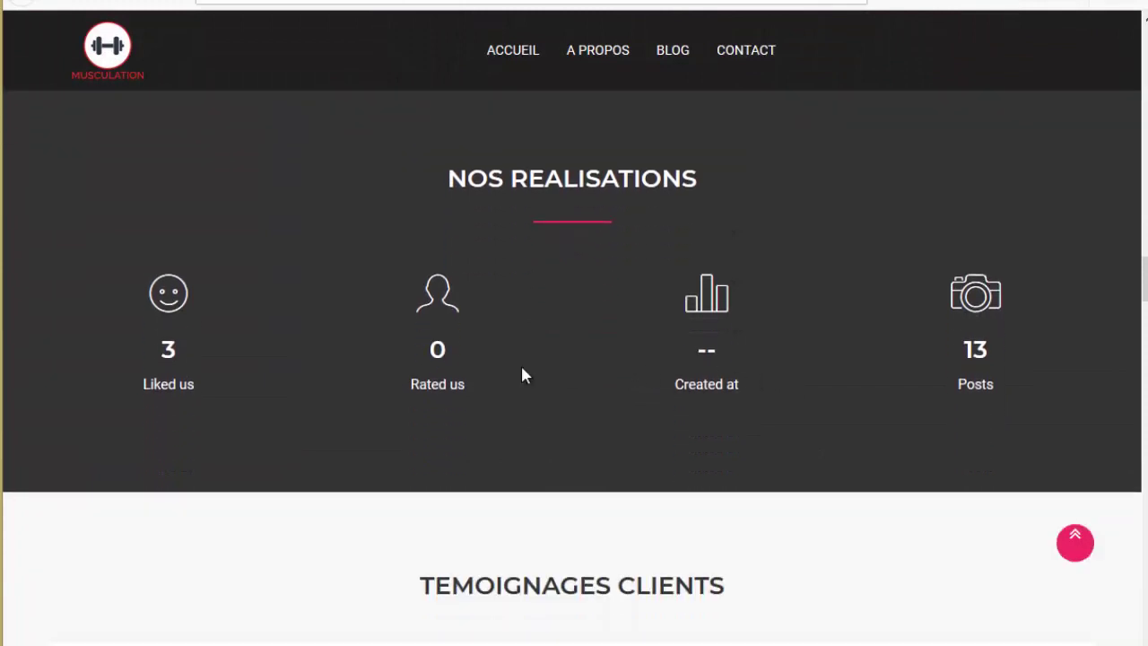
{"action": "scroll", "coordinate": [489, 372], "scroll_direction": "down", "scroll_amount": 15}
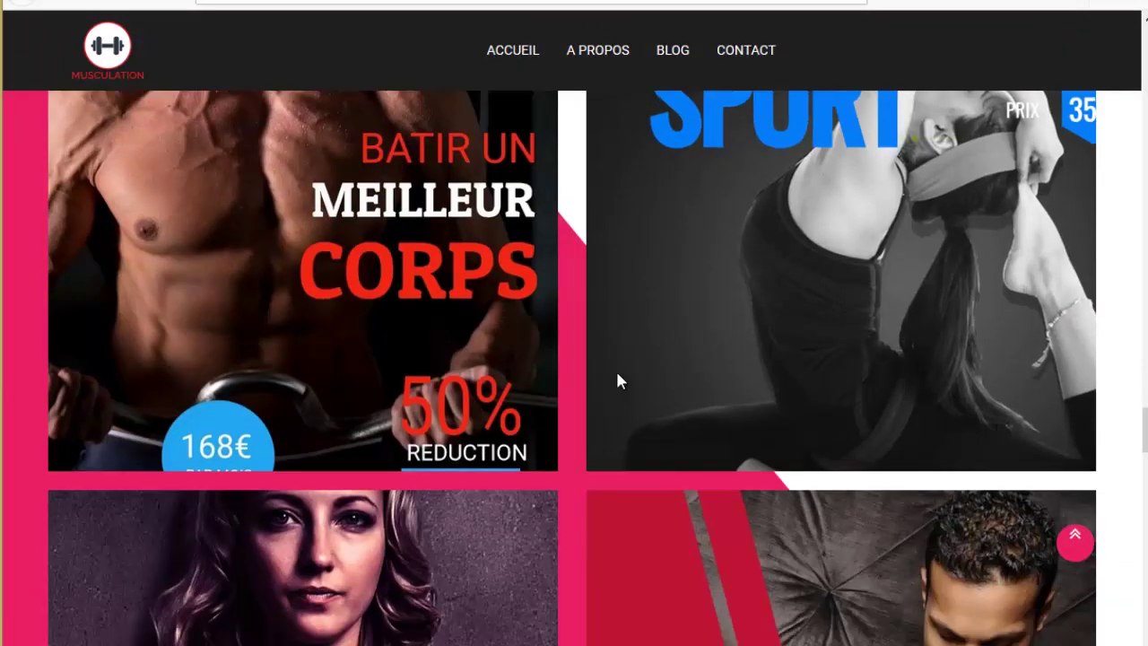
{"action": "scroll", "coordinate": [494, 341], "scroll_direction": "down", "scroll_amount": 10}
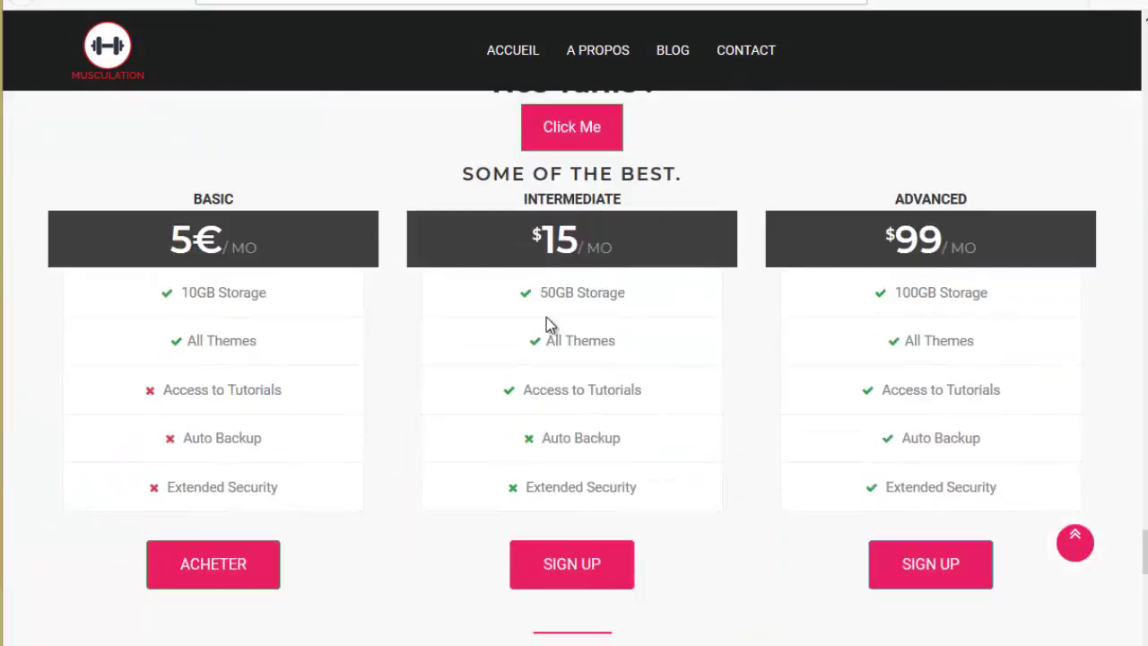
{"action": "scroll", "coordinate": [709, 284], "scroll_direction": "down", "scroll_amount": 4}
{"action": "scroll", "coordinate": [460, 359], "scroll_direction": "up", "scroll_amount": 6}
{"action": "scroll", "coordinate": [209, 338], "scroll_direction": "down", "scroll_amount": 3}
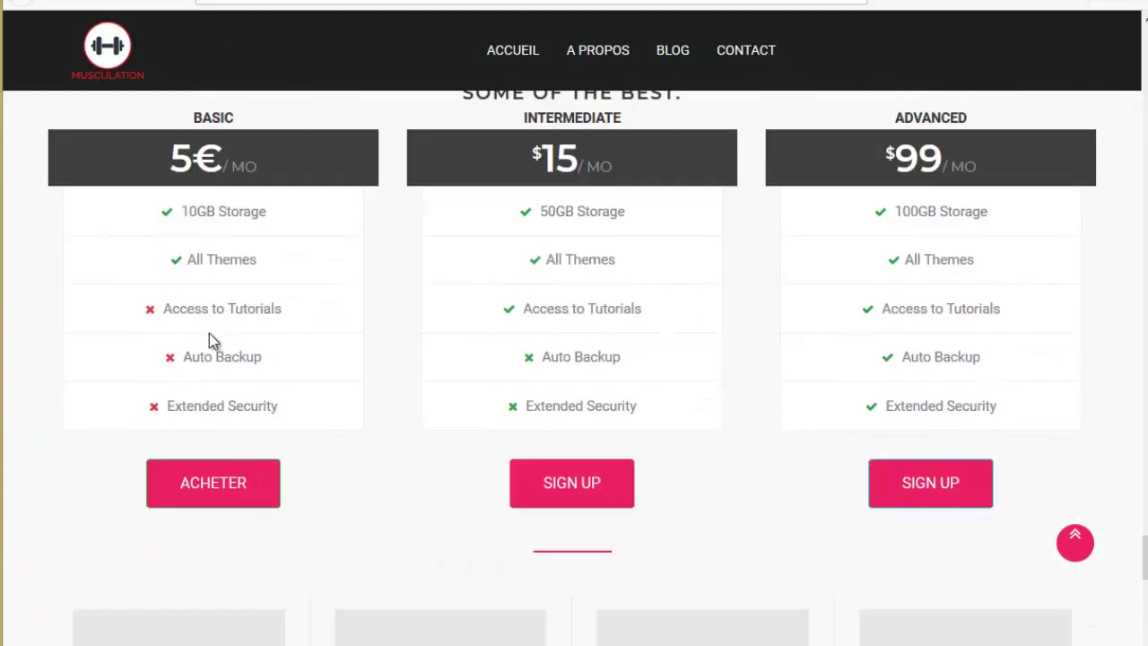
{"action": "scroll", "coordinate": [440, 324], "scroll_direction": "up", "scroll_amount": 10}
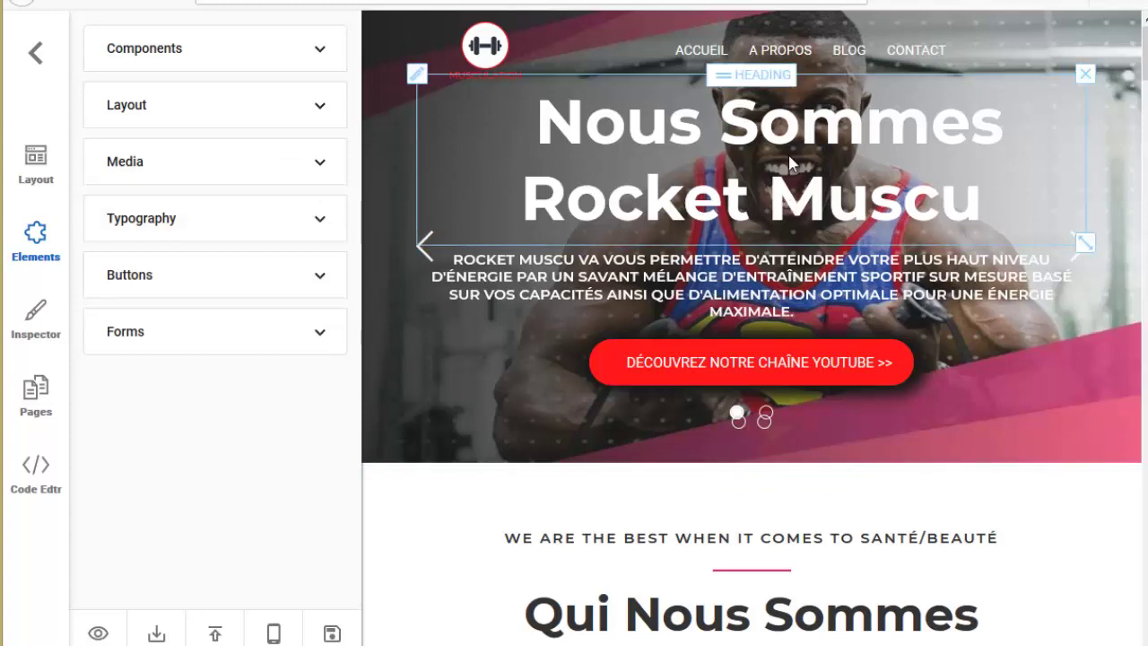
Browse the editor's Media and Layout element categories alongside the site's "Qui Nous Sommes" video section.
{"action": "scroll", "coordinate": [659, 231], "scroll_direction": "down", "scroll_amount": 5}
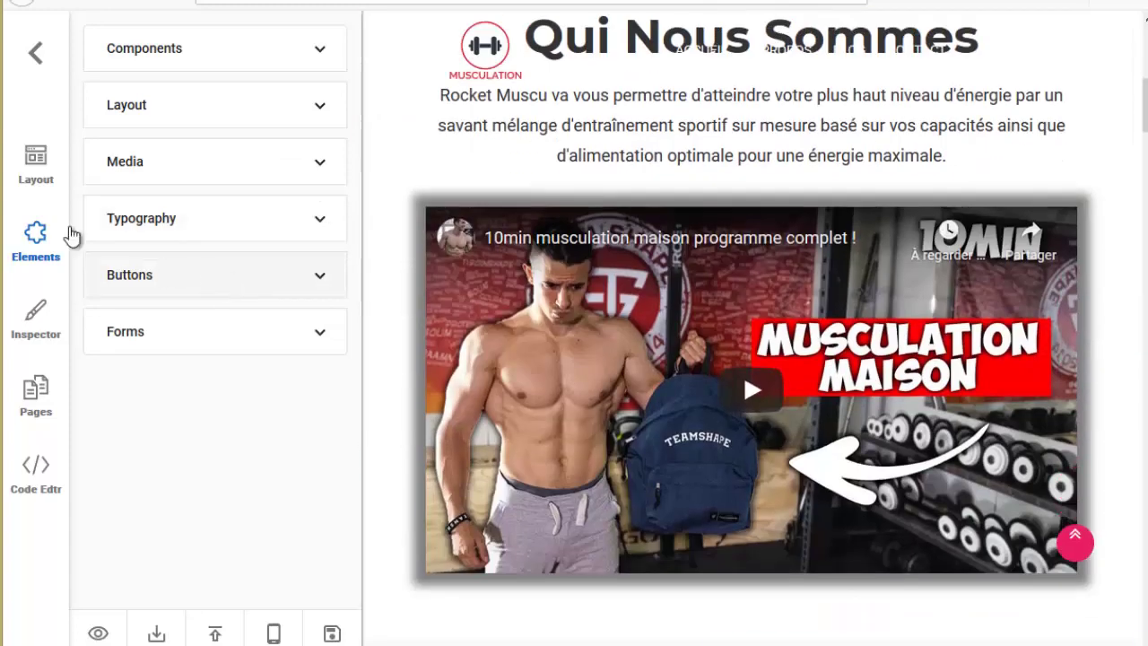
{"action": "left_click", "coordinate": [168, 161]}
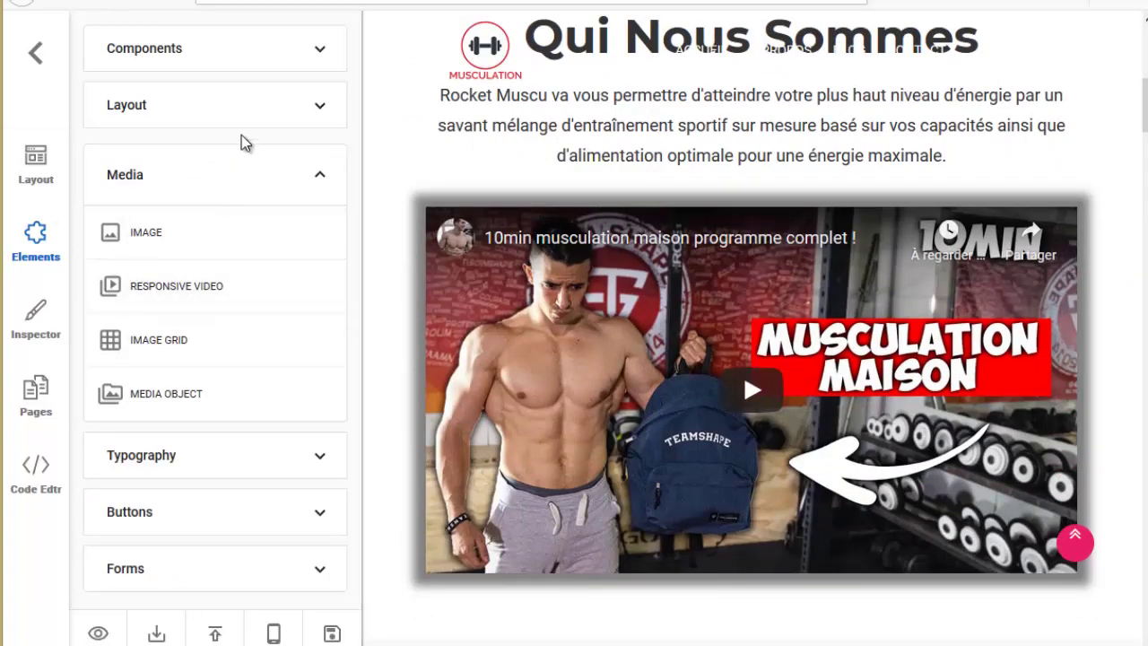
{"action": "left_click", "coordinate": [278, 106]}
{"action": "scroll", "coordinate": [661, 175], "scroll_direction": "down", "scroll_amount": 2}
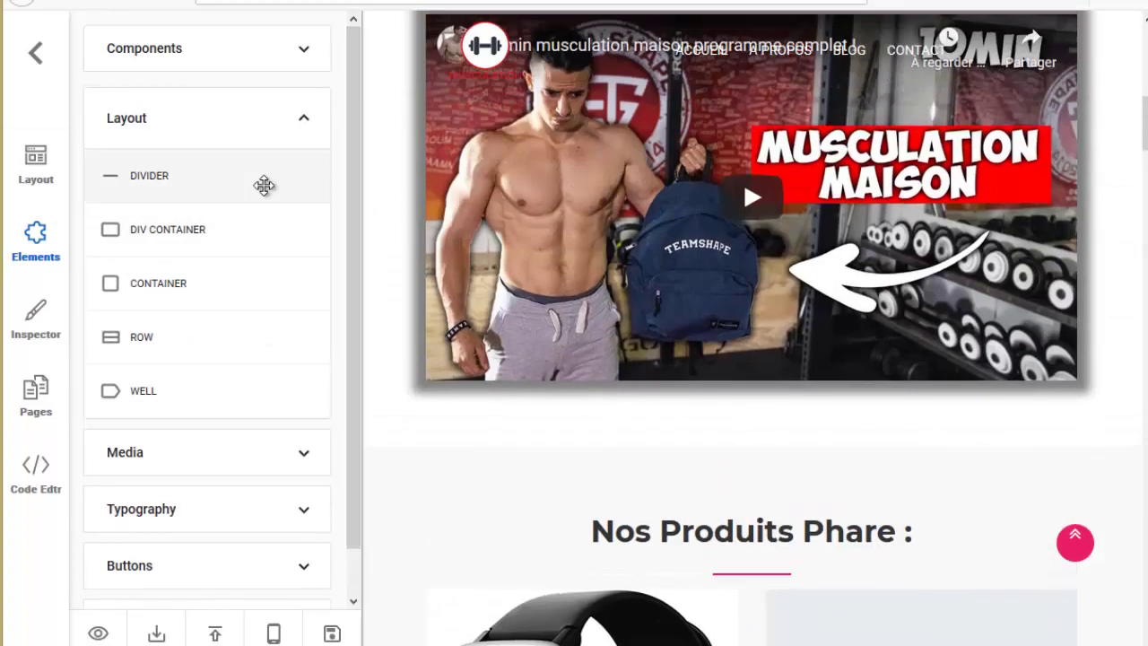
{"action": "scroll", "coordinate": [261, 228], "scroll_direction": "down", "scroll_amount": 1}
{"action": "scroll", "coordinate": [243, 367], "scroll_direction": "up", "scroll_amount": 1}
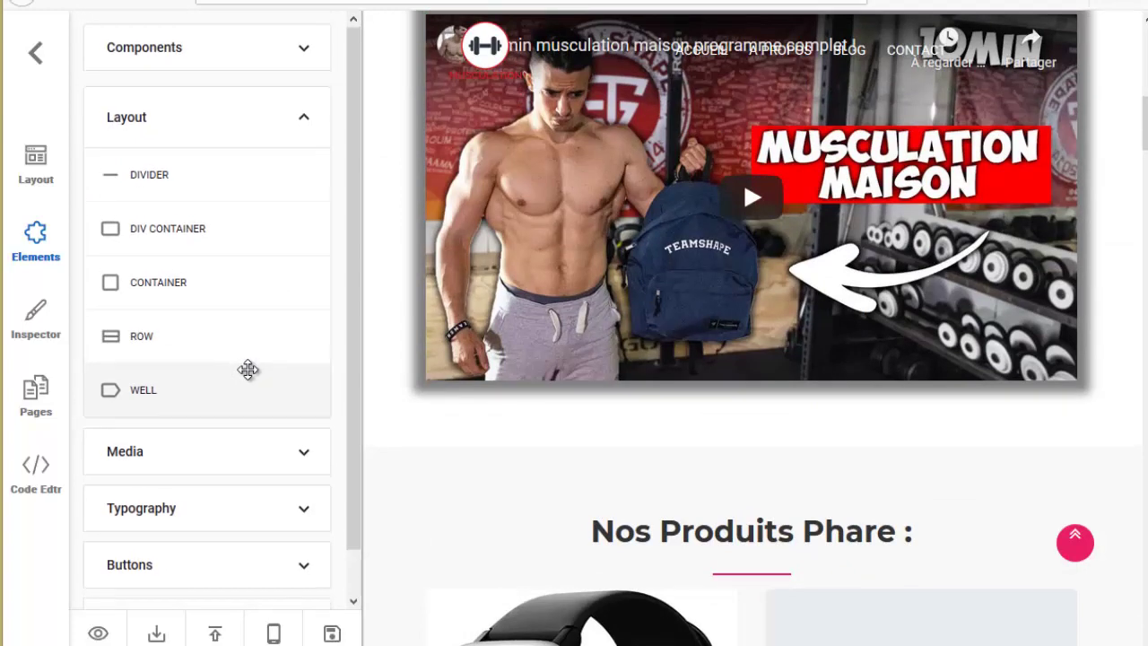
{"action": "scroll", "coordinate": [248, 371], "scroll_direction": "down", "scroll_amount": 1}
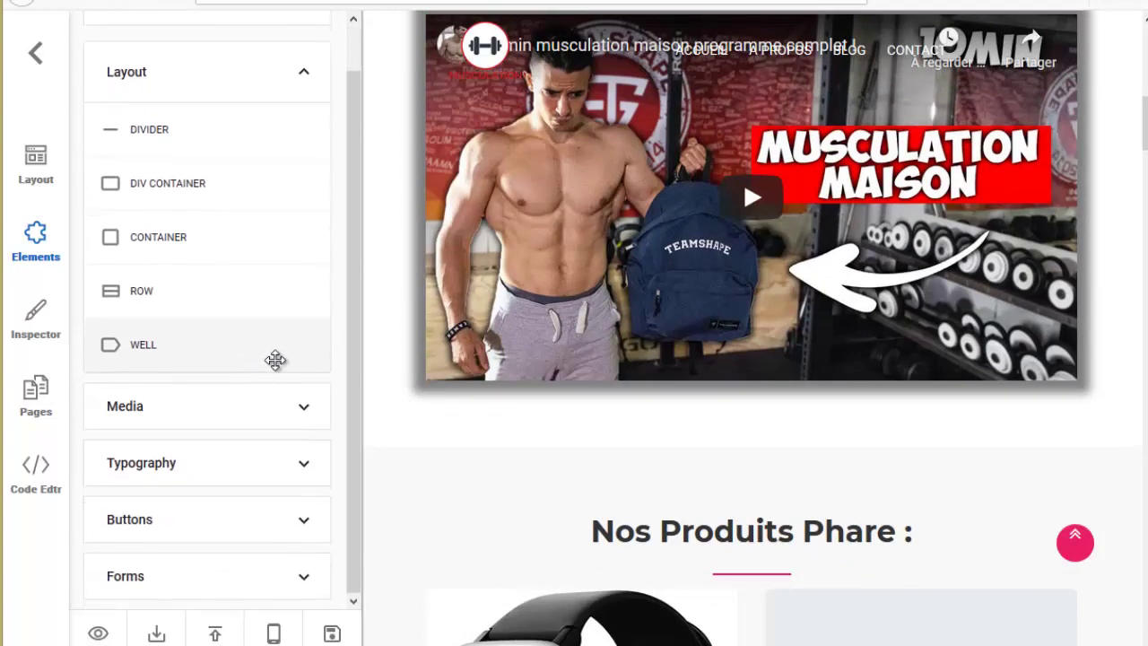
Preview the website at phone size and review it from the featured products to the client testimonials and back.
{"action": "left_click", "coordinate": [274, 633]}
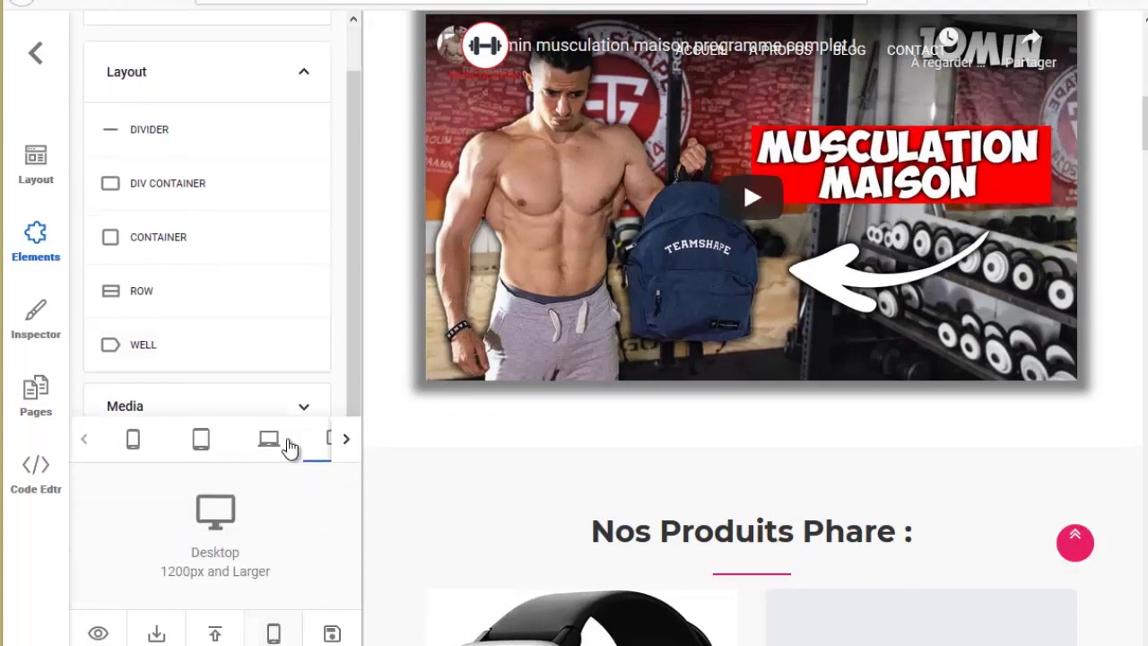
{"action": "left_click", "coordinate": [133, 440]}
{"action": "scroll", "coordinate": [760, 268], "scroll_direction": "down", "scroll_amount": 4}
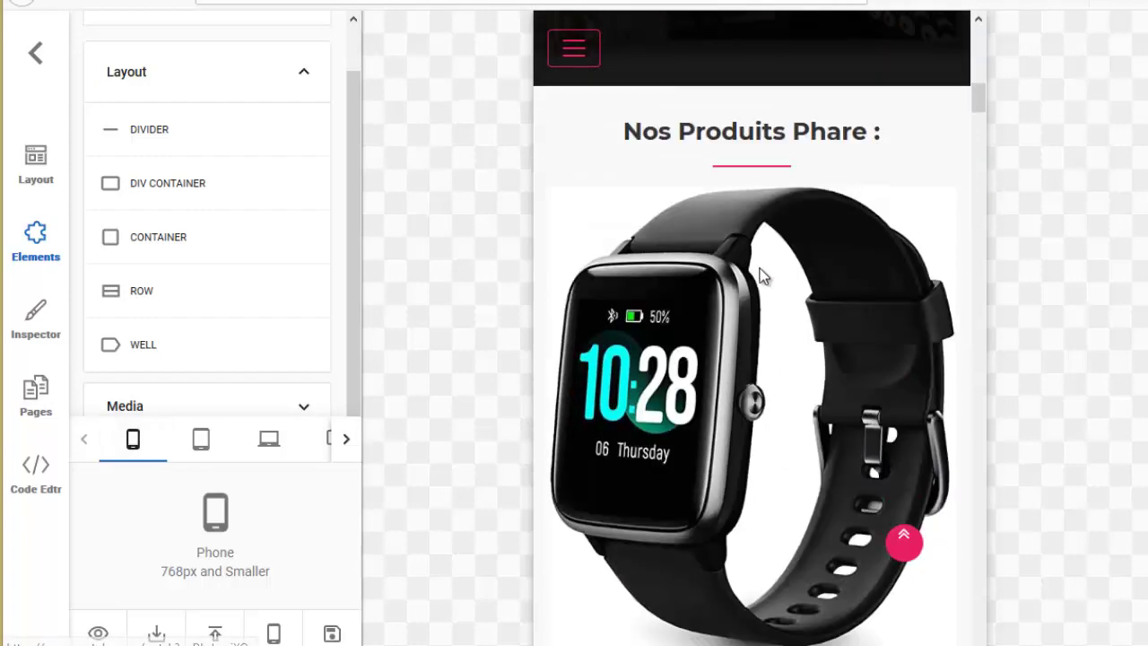
{"action": "scroll", "coordinate": [762, 269], "scroll_direction": "down", "scroll_amount": 15}
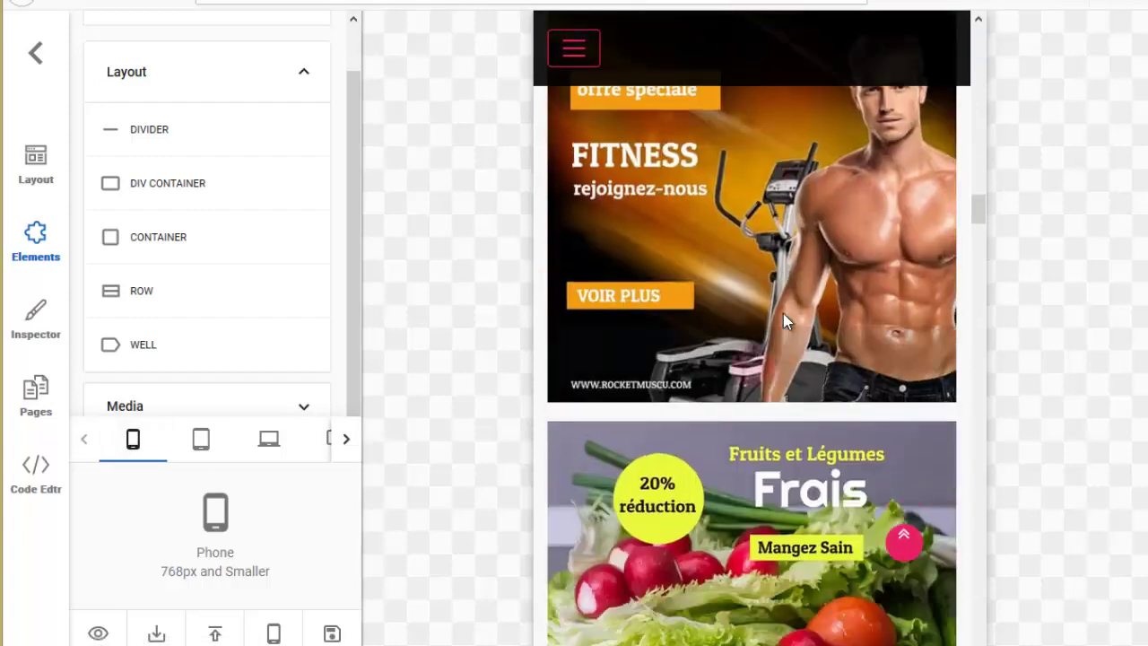
{"action": "scroll", "coordinate": [783, 313], "scroll_direction": "down", "scroll_amount": 15}
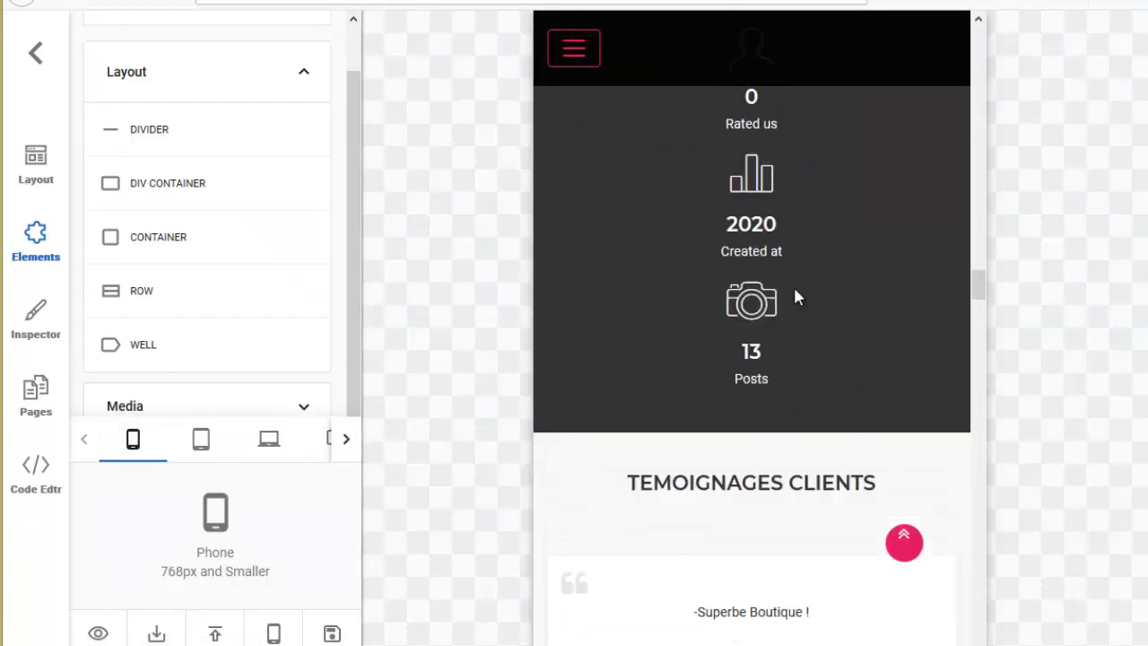
{"action": "scroll", "coordinate": [794, 295], "scroll_direction": "up", "scroll_amount": 20}
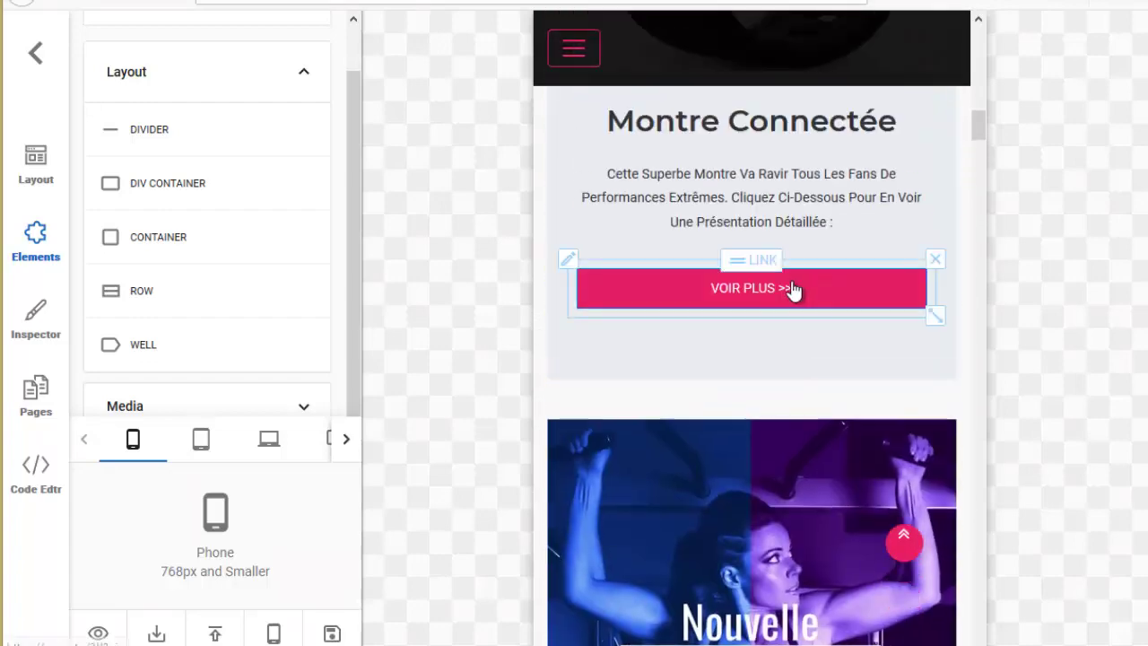
{"action": "scroll", "coordinate": [793, 287], "scroll_direction": "up", "scroll_amount": 5}
{"action": "scroll", "coordinate": [154, 358], "scroll_direction": "up", "scroll_amount": 1}
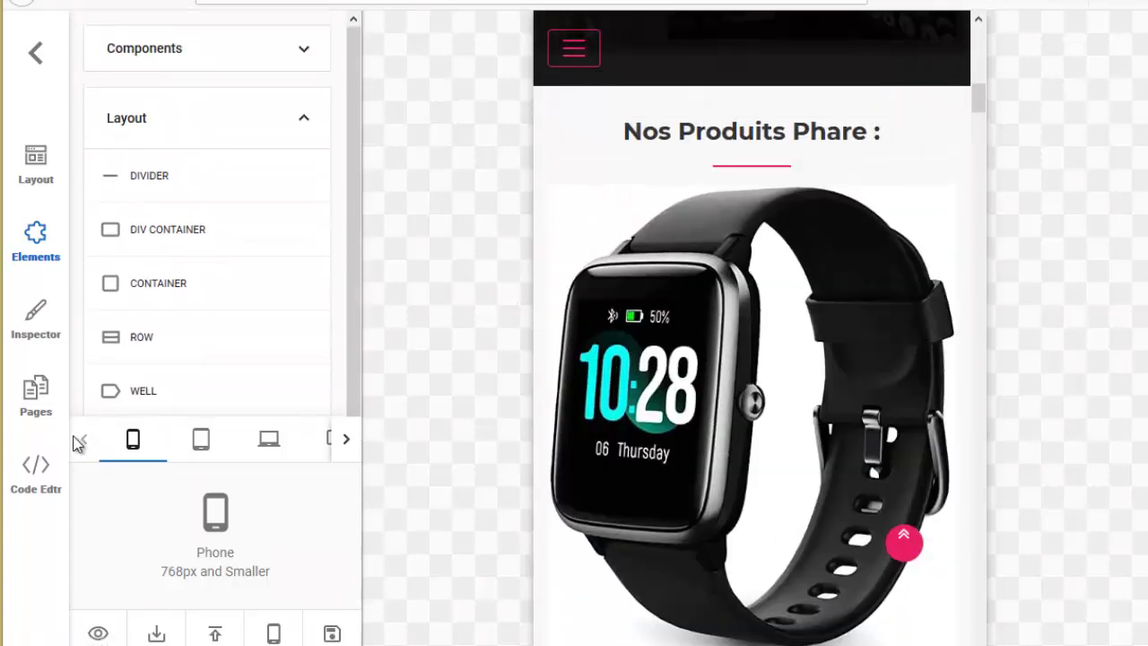
Display the index page's settings with the laptop-size preview and look over its SEO name, title and description options.
{"action": "left_click", "coordinate": [36, 395]}
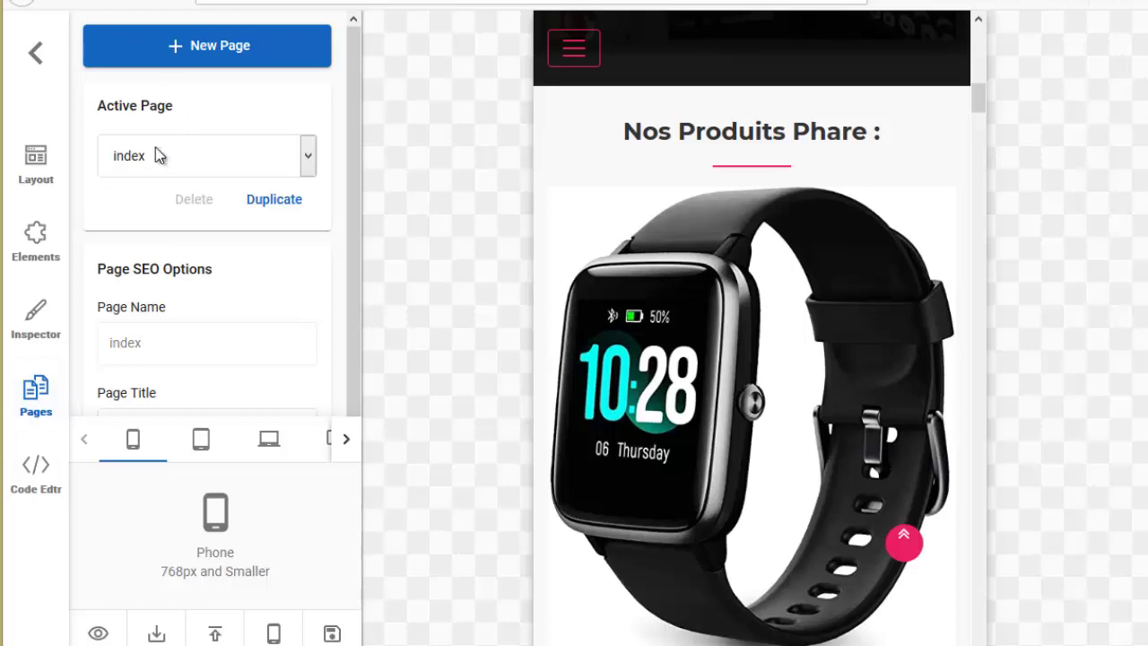
{"action": "left_click", "coordinate": [269, 439]}
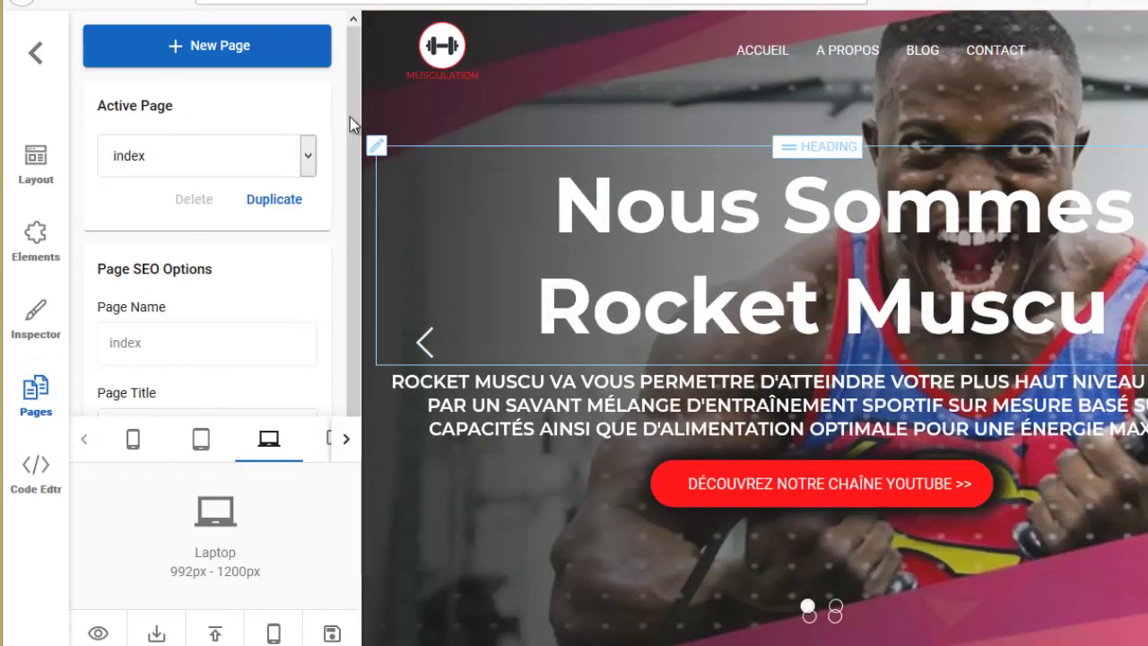
{"action": "scroll", "coordinate": [211, 266], "scroll_direction": "down", "scroll_amount": 2}
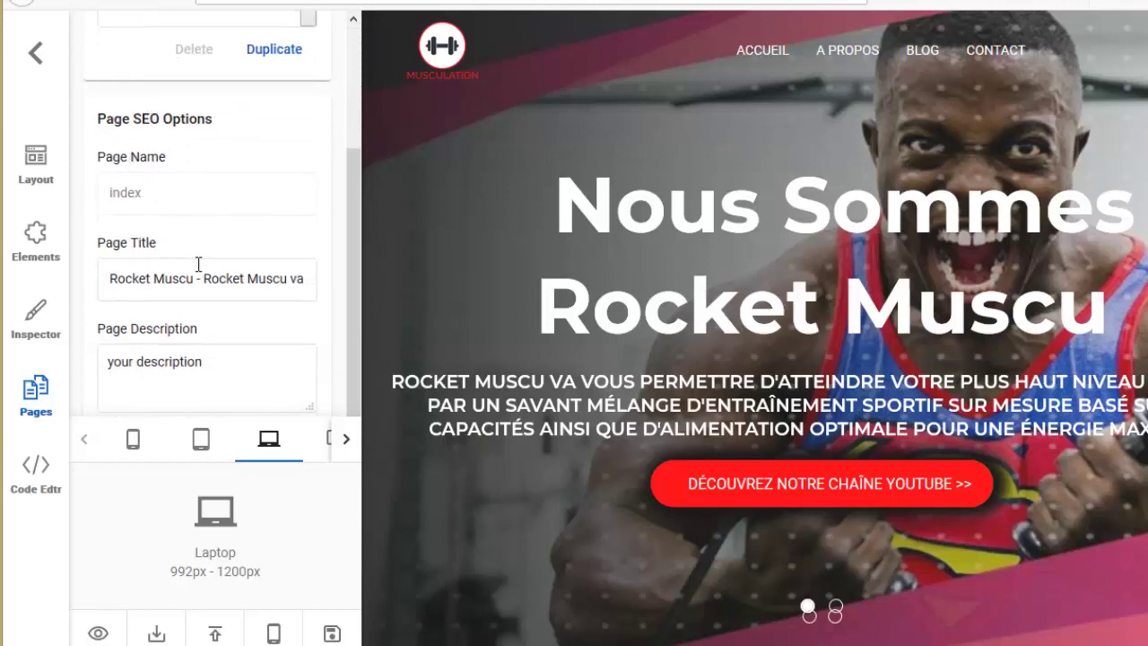
{"action": "scroll", "coordinate": [226, 341], "scroll_direction": "up", "scroll_amount": 2}
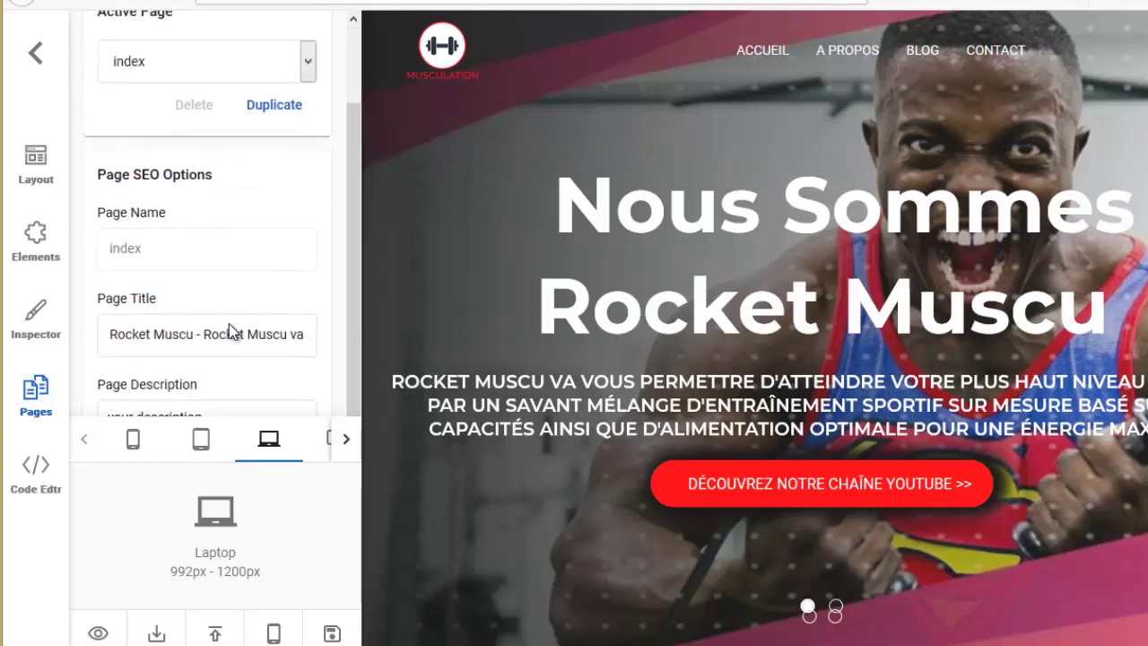
{"action": "scroll", "coordinate": [302, 317], "scroll_direction": "down", "scroll_amount": 2}
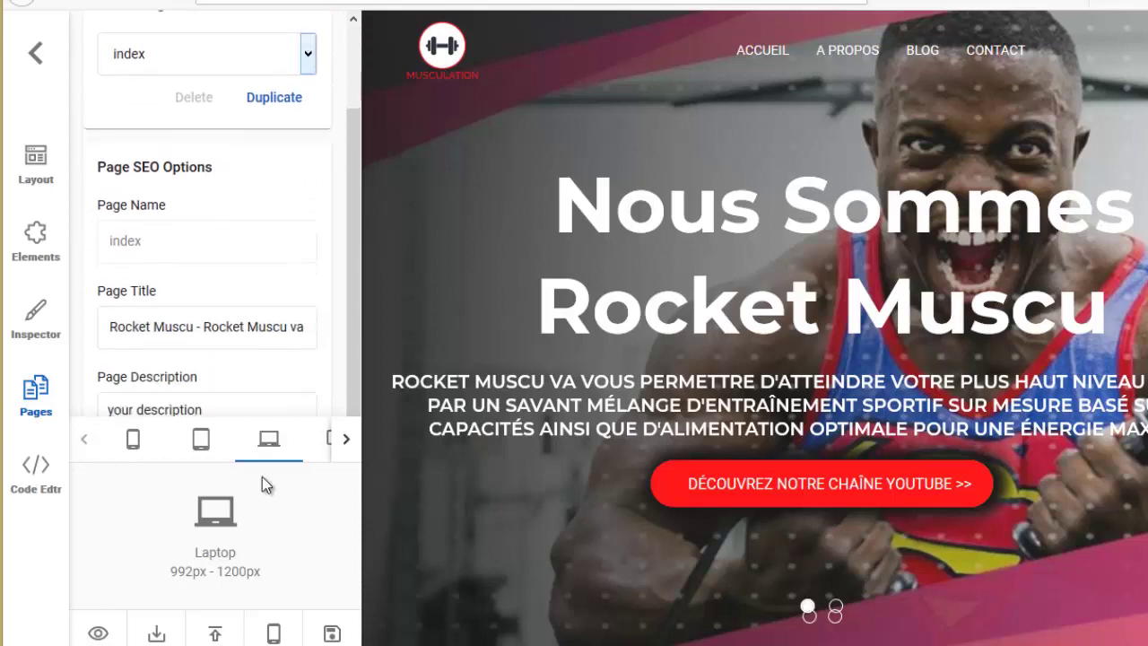
Request the website's download as RMuscu.zip, look over the save options, and cancel.
{"action": "left_click", "coordinate": [157, 635]}
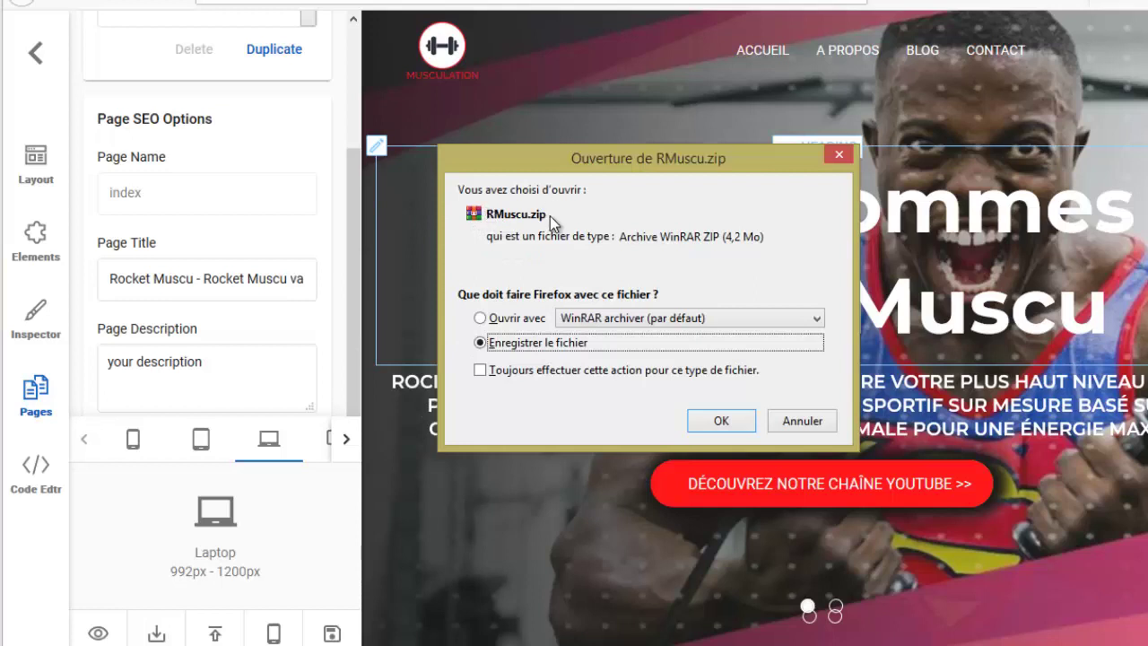
{"action": "left_click_drag", "start_coordinate": [549, 156], "coordinate": [476, 155]}
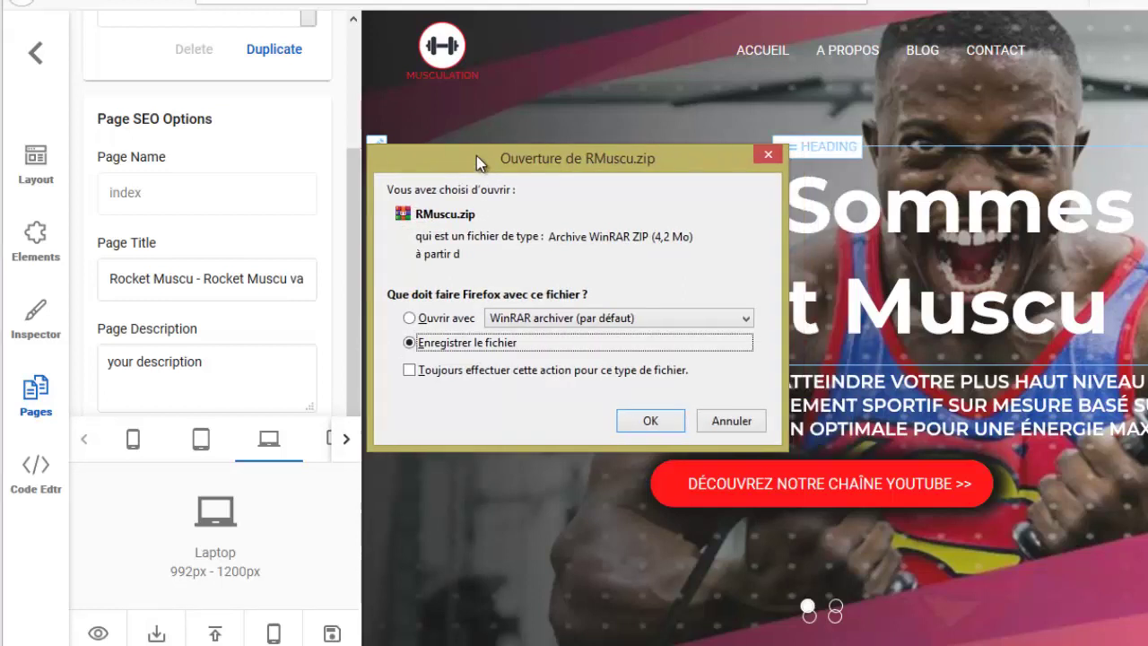
{"action": "left_click", "coordinate": [732, 421]}
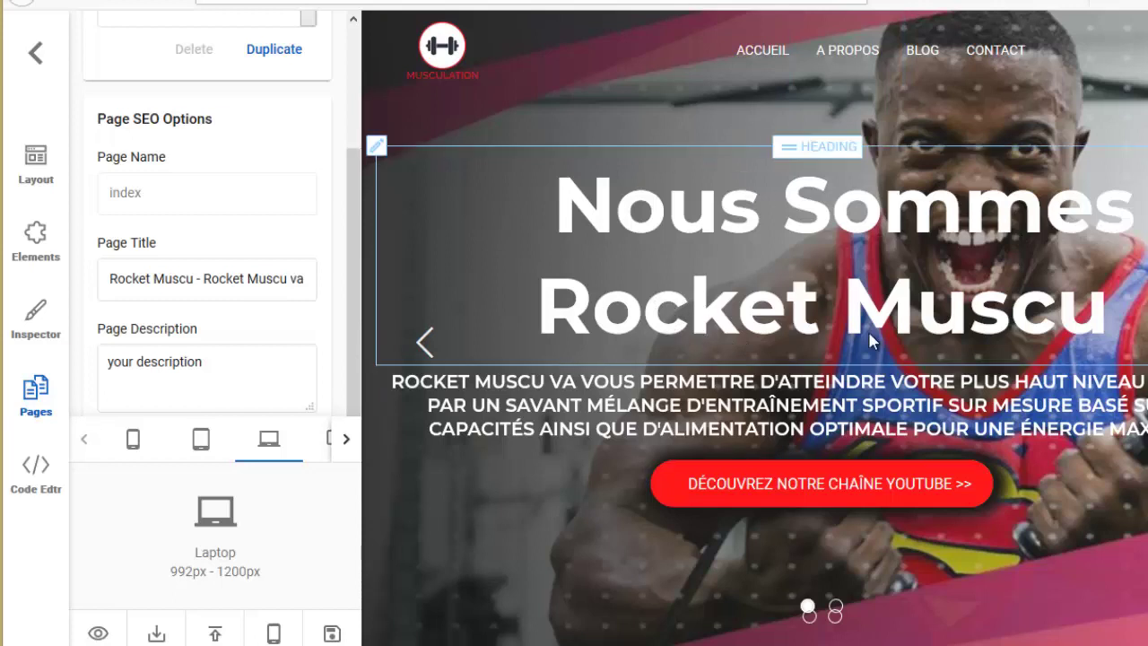
{"action": "scroll", "coordinate": [867, 328], "scroll_direction": "down", "scroll_amount": 2}
{"action": "scroll", "coordinate": [552, 216], "scroll_direction": "up", "scroll_amount": 2}
{"action": "scroll", "coordinate": [602, 157], "scroll_direction": "down", "scroll_amount": 4}
{"action": "scroll", "coordinate": [781, 398], "scroll_direction": "up", "scroll_amount": 1}
{"action": "scroll", "coordinate": [758, 238], "scroll_direction": "up", "scroll_amount": 1}
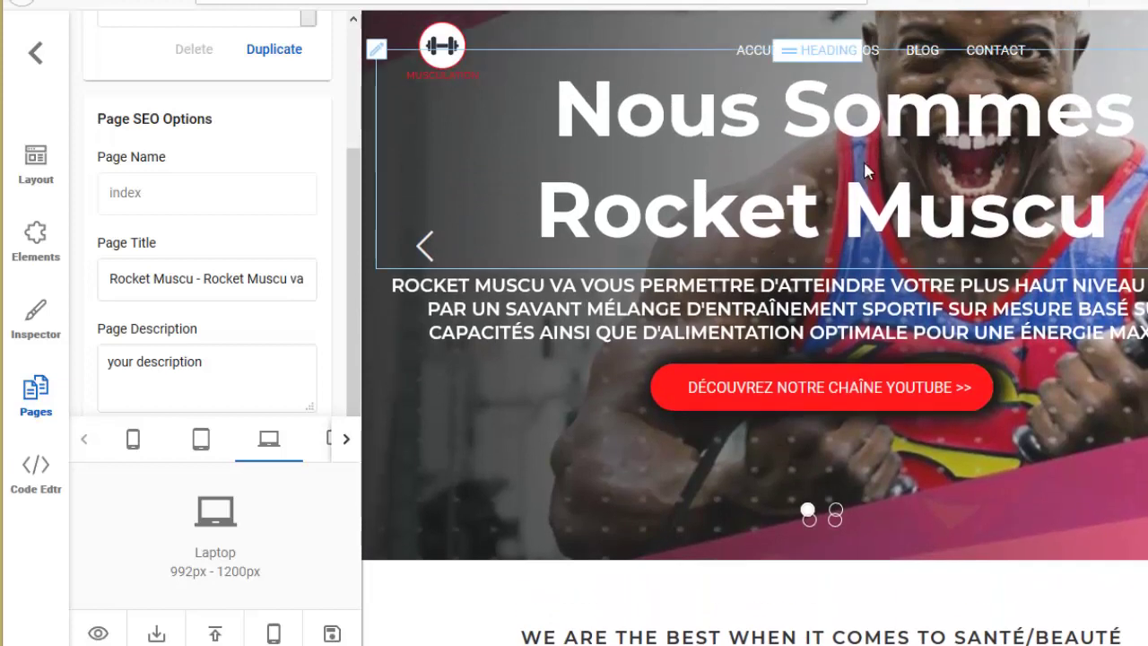
{"action": "scroll", "coordinate": [758, 238], "scroll_direction": "up", "scroll_amount": 2}
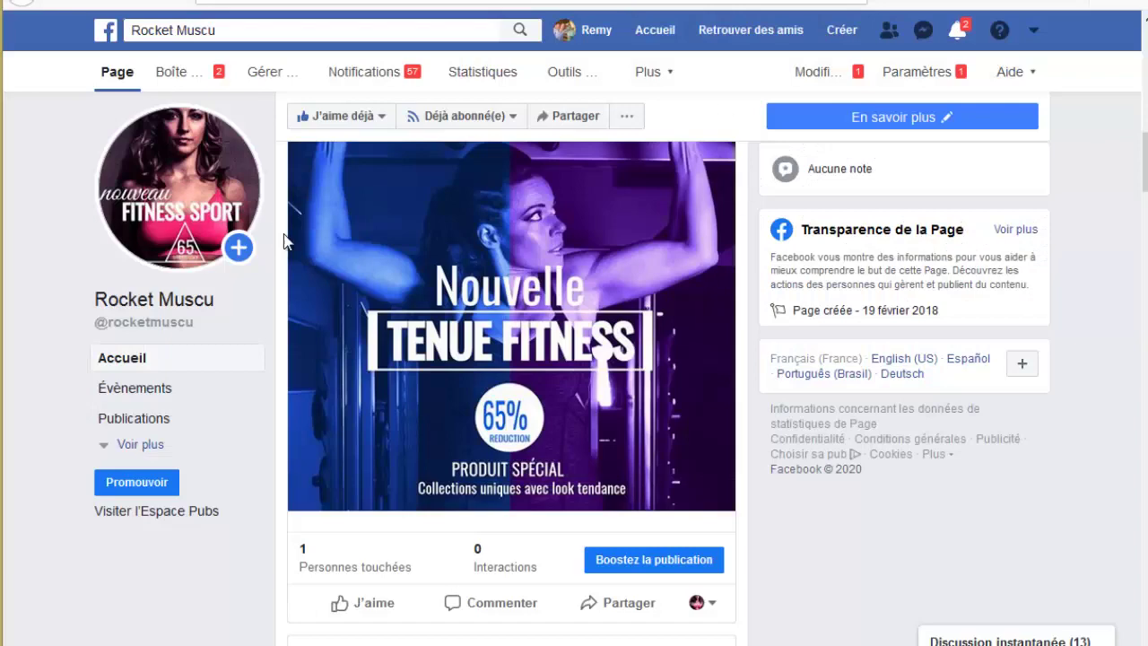
Look over the Rocket Muscu Facebook page from its posts up to the cover, and return to the site editor.
{"action": "scroll", "coordinate": [287, 210], "scroll_direction": "up", "scroll_amount": 5}
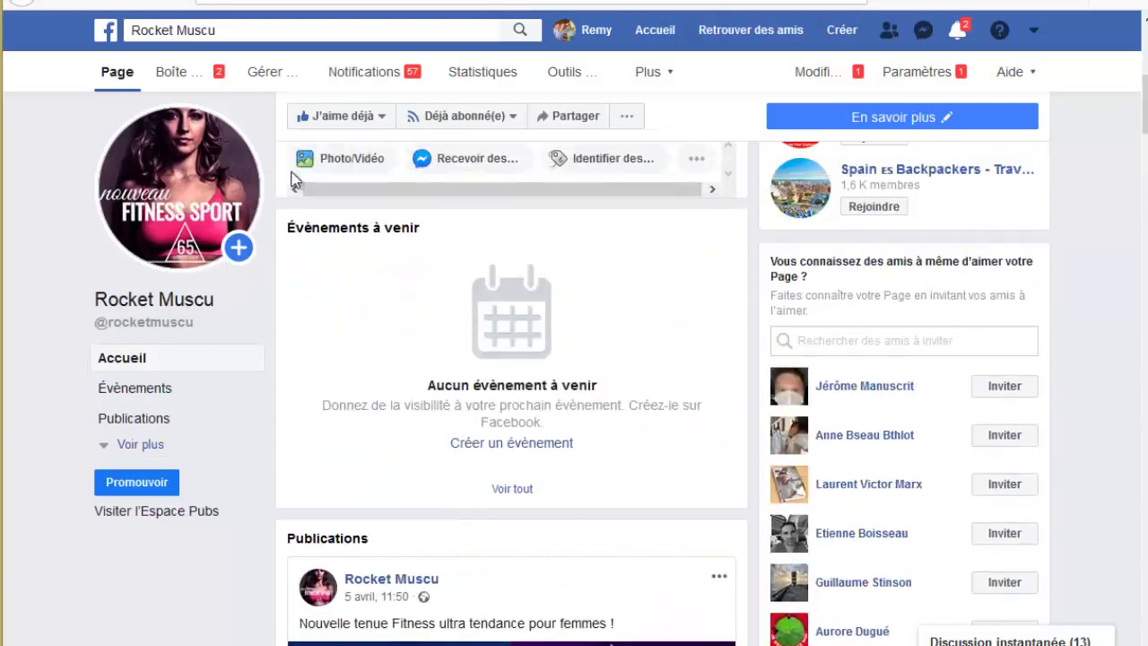
{"action": "scroll", "coordinate": [646, 441], "scroll_direction": "up", "scroll_amount": 4}
{"action": "scroll", "coordinate": [693, 421], "scroll_direction": "down", "scroll_amount": 2}
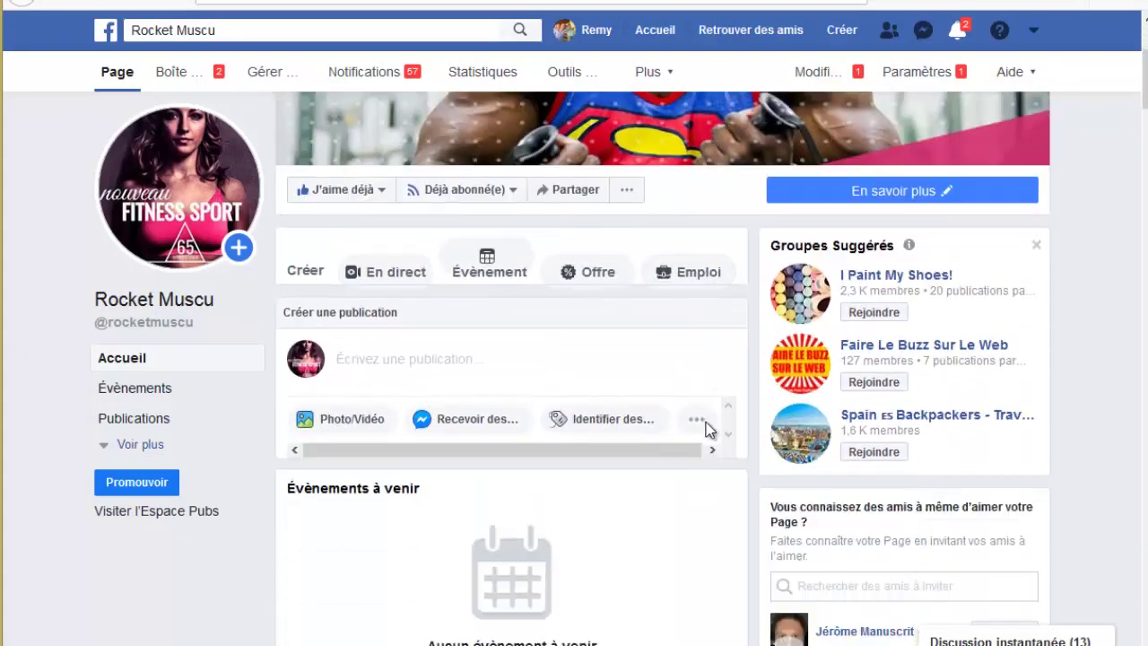
{"action": "scroll", "coordinate": [628, 404], "scroll_direction": "down", "scroll_amount": 1}
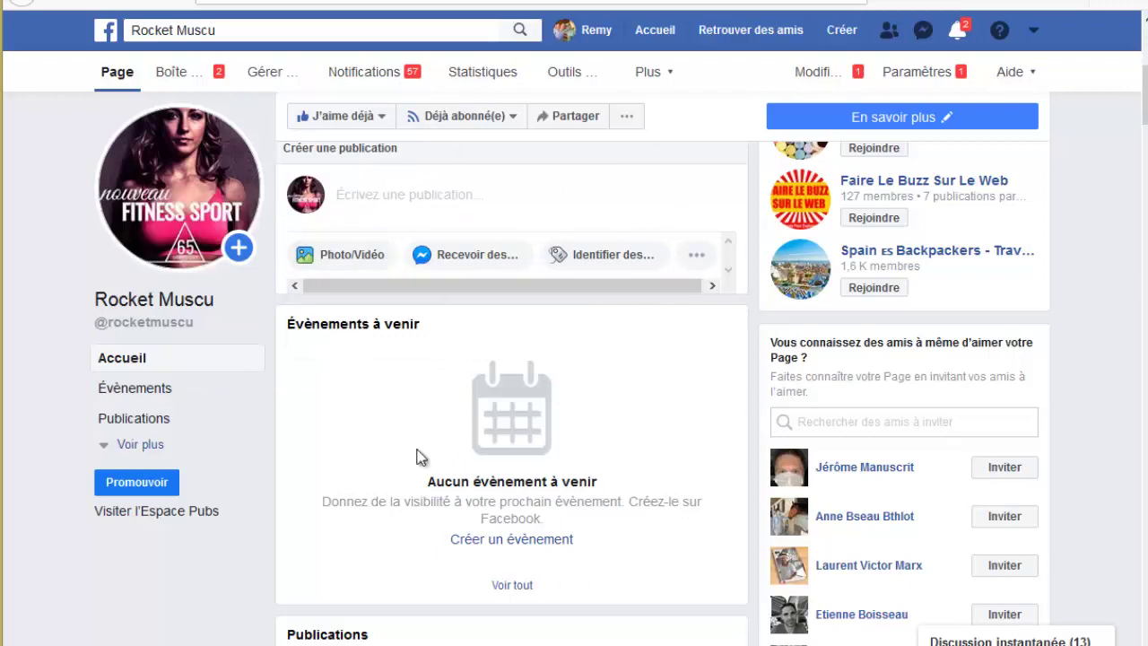
{"action": "scroll", "coordinate": [565, 363], "scroll_direction": "up", "scroll_amount": 5}
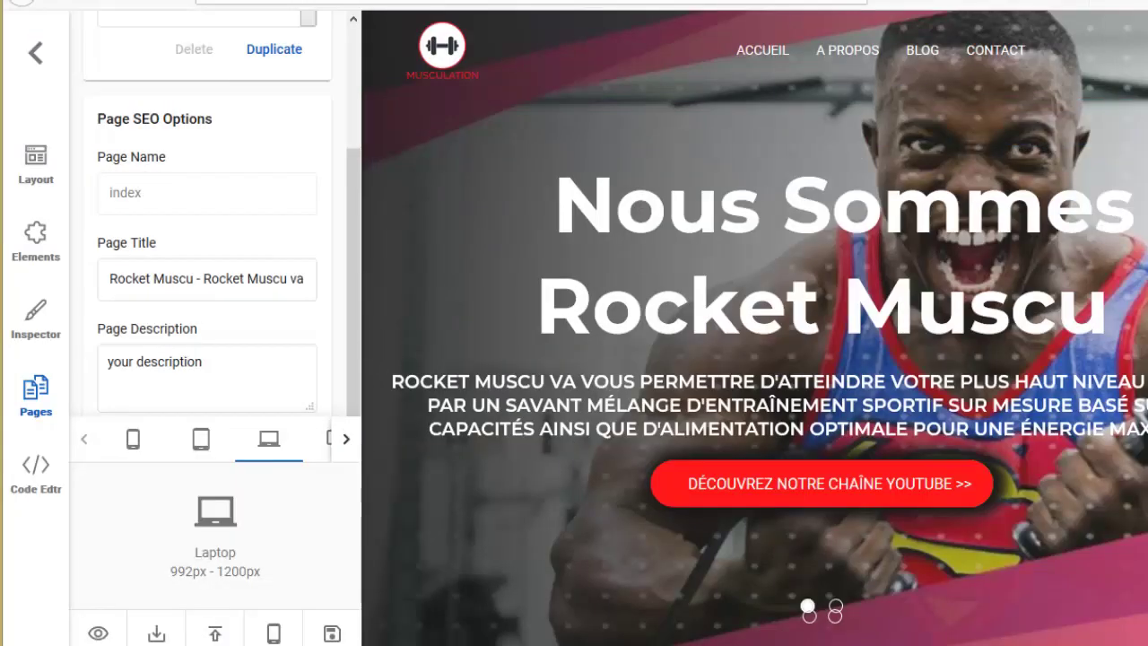
Switch to the RMuscu.zip archive in WinRAR, examine the exported site's folders and HTML files including index.html, and minimize it.
{"action": "left_click", "coordinate": [315, 642]}
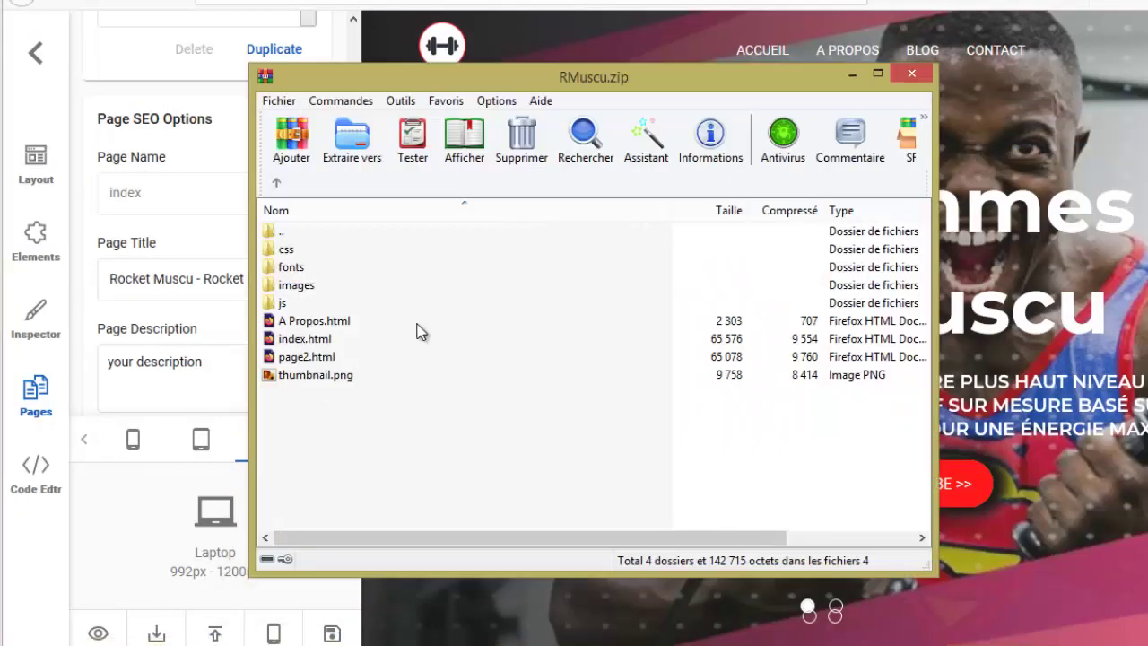
{"action": "left_click_drag", "start_coordinate": [328, 417], "coordinate": [274, 235]}
{"action": "left_click", "coordinate": [312, 403]}
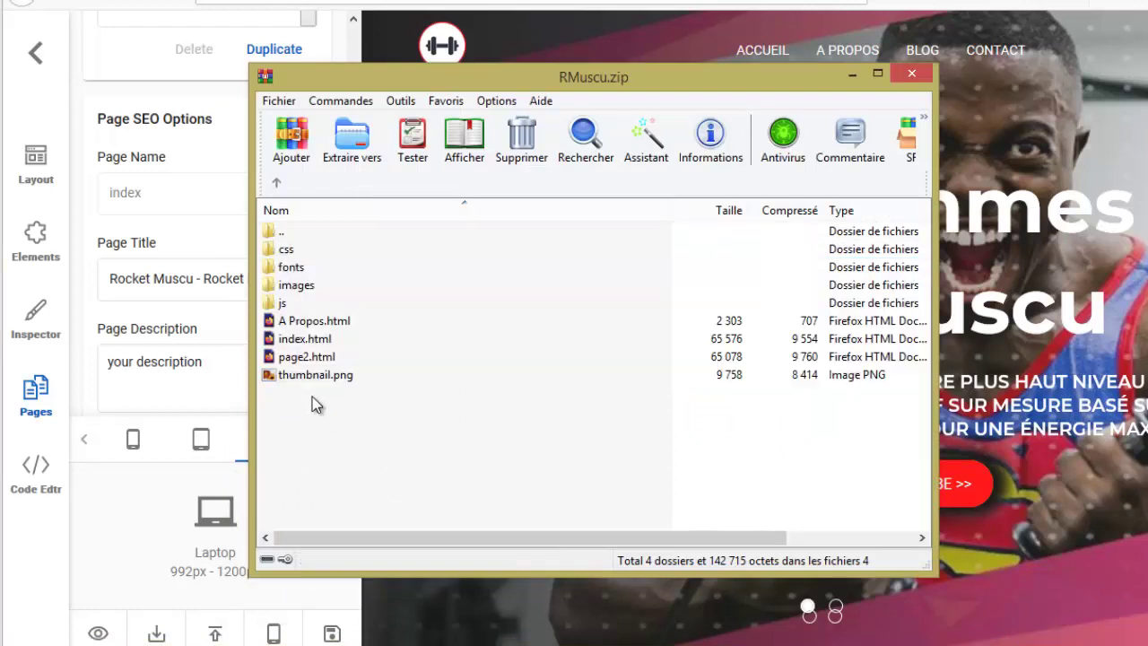
{"action": "left_click", "coordinate": [274, 344]}
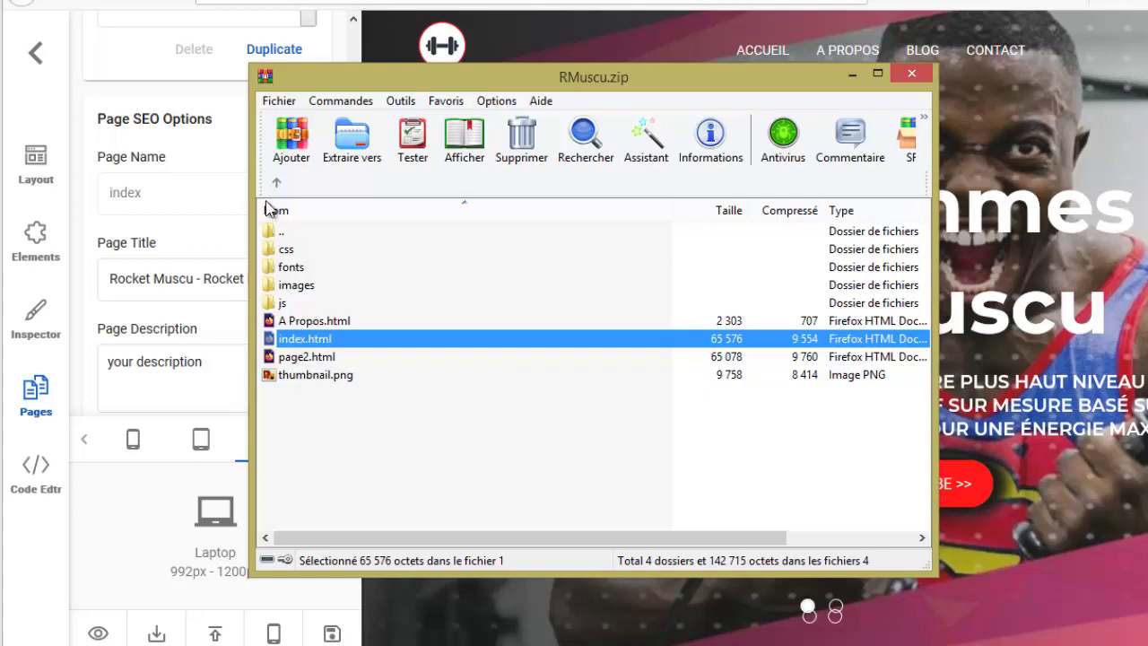
{"action": "left_click_drag", "start_coordinate": [305, 386], "coordinate": [285, 253]}
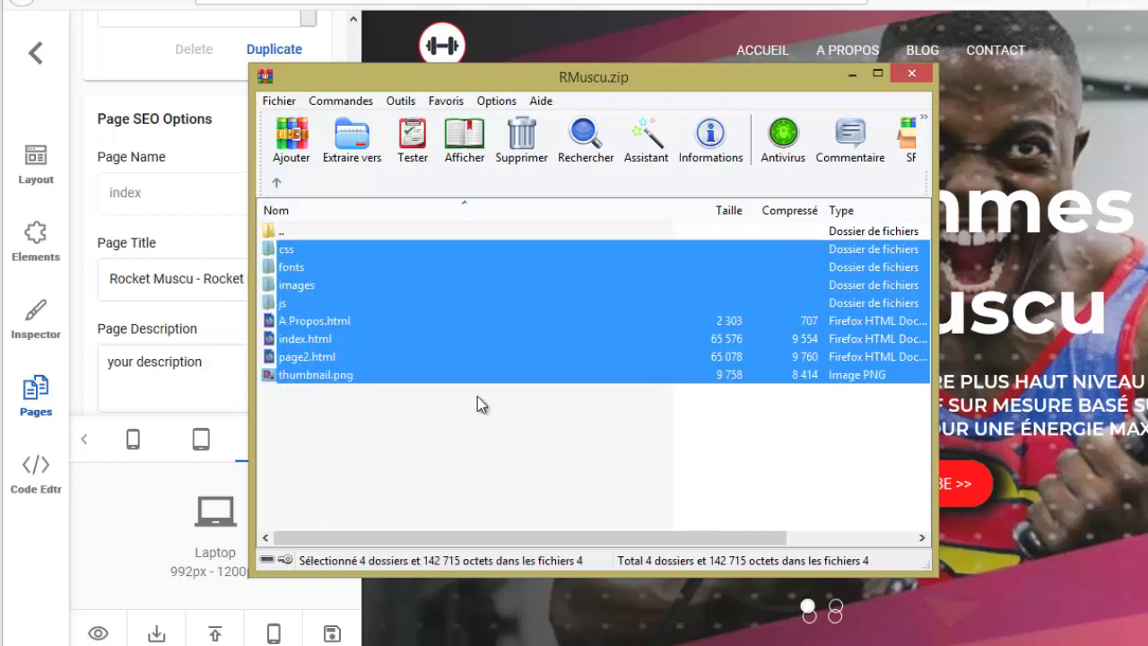
{"action": "left_click", "coordinate": [853, 79]}
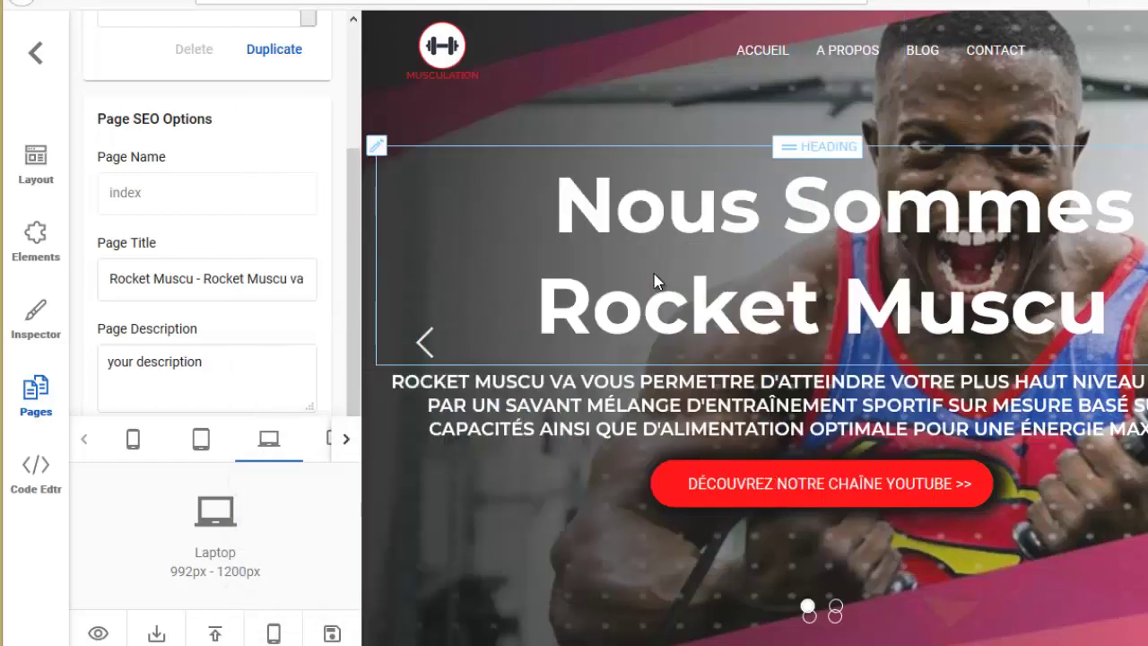